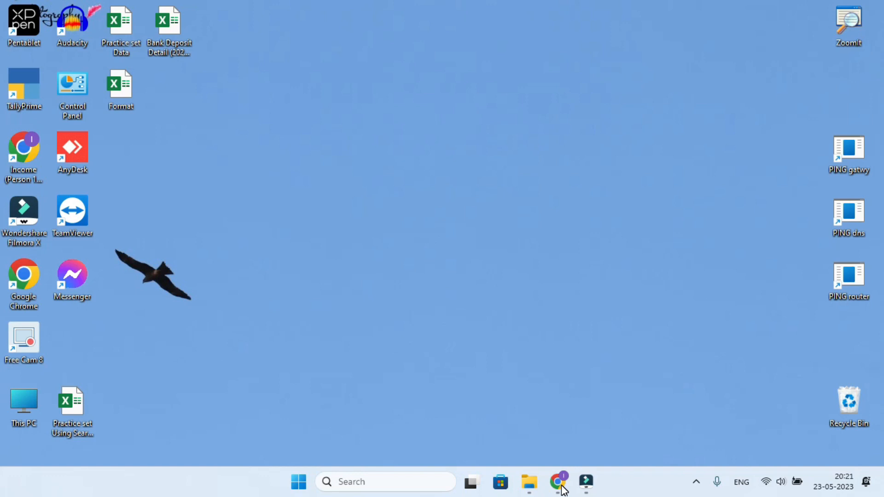
- Load gst.gov.in in Chrome and scroll down to the Taxpayers section
click(558, 482)
click(133, 31)
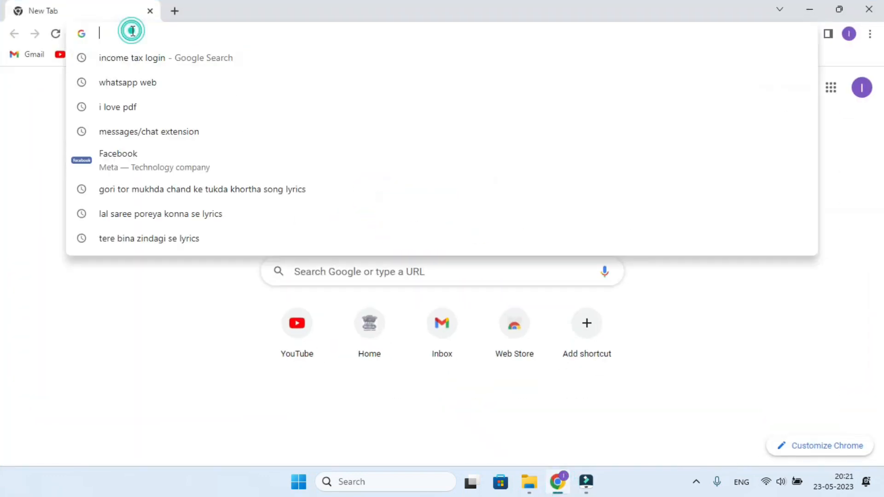
text(www.)
key(Return)
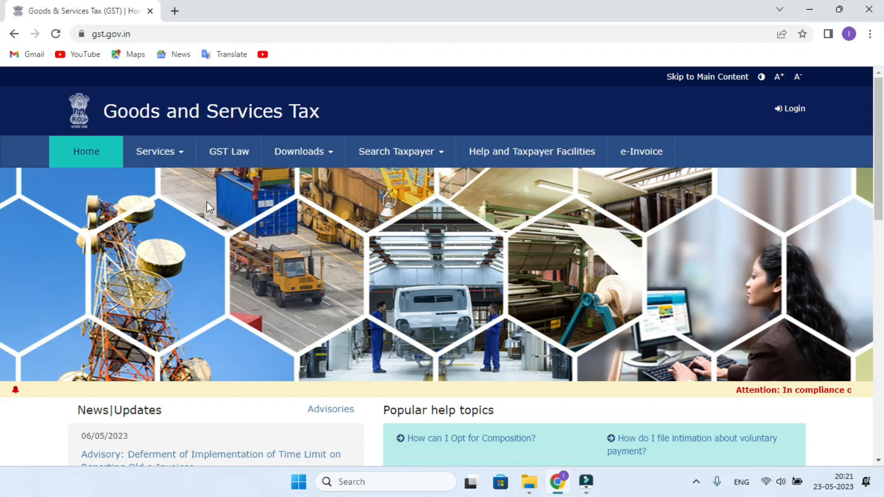
scroll(96, 153, down, 7)
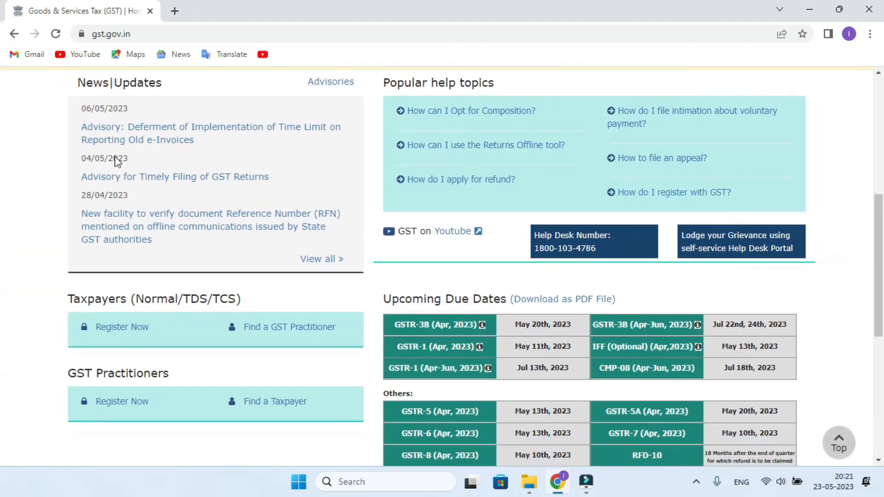
scroll(116, 161, down, 1)
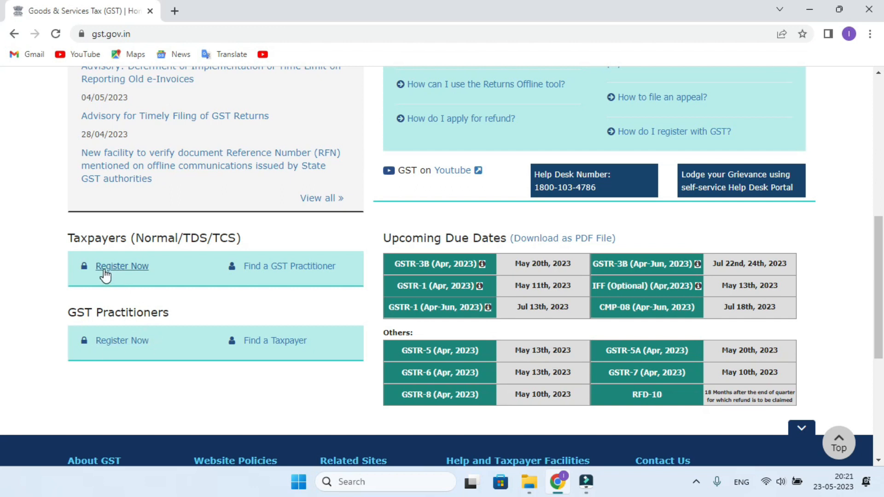
- Start a new taxpayer registration and scroll through the New Registration form
click(128, 274)
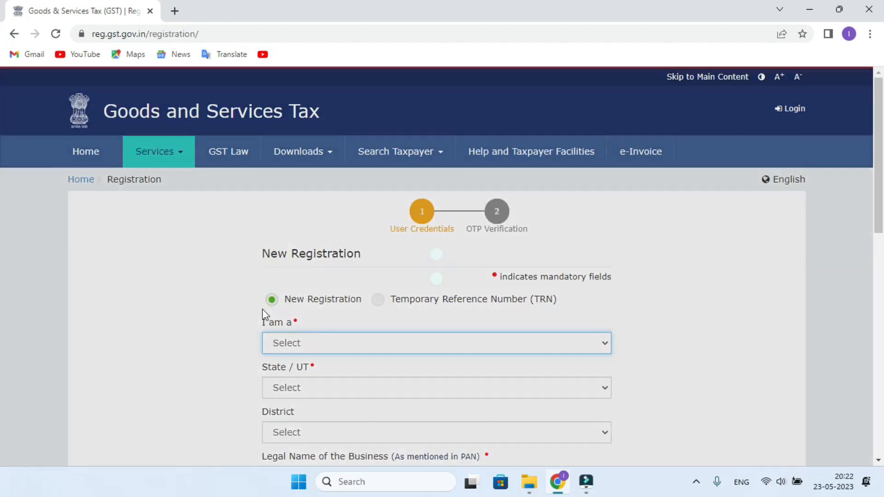
scroll(352, 253, down, 3)
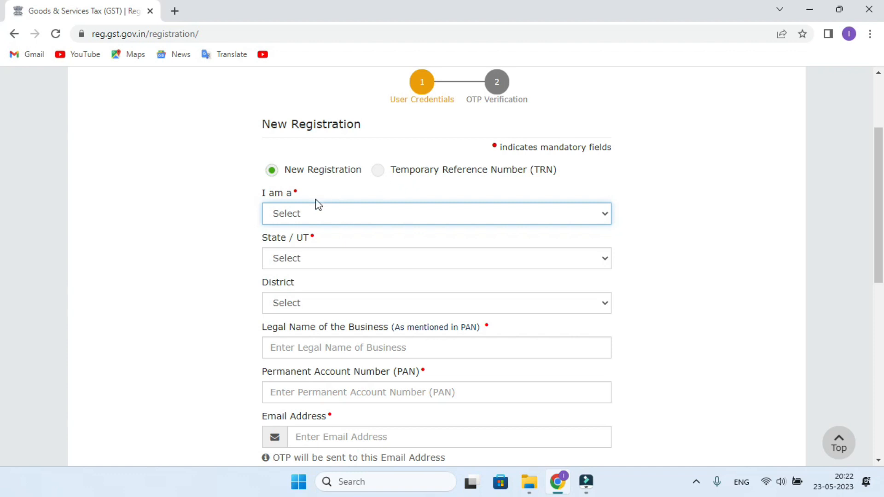
scroll(317, 328, down, 4)
scroll(325, 322, up, 6)
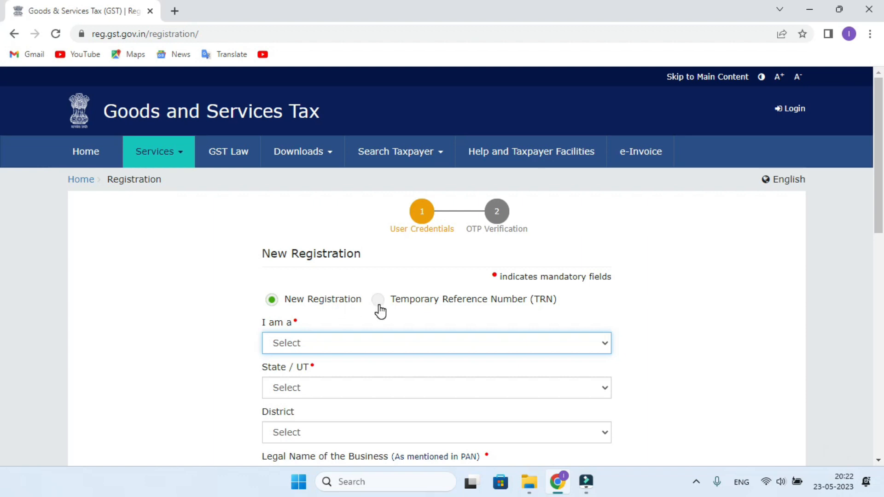
scroll(379, 312, down, 1)
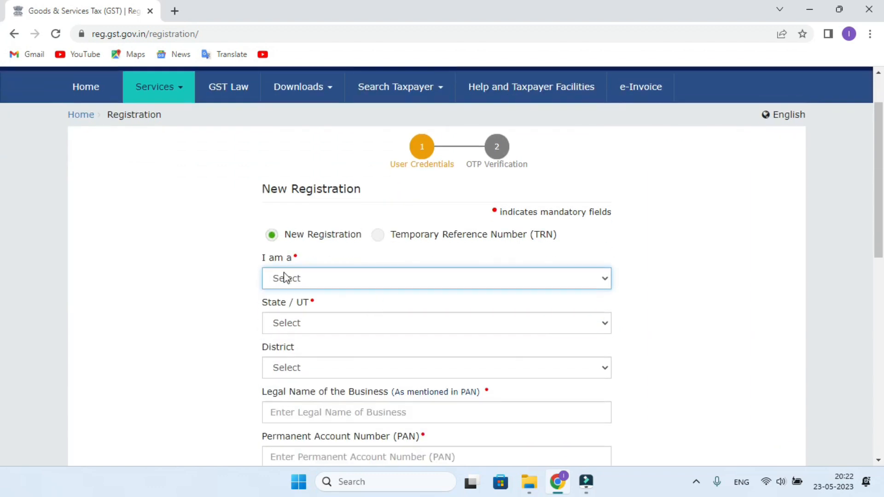
- Choose Taxpayer as applicant type, Jharkhand as State/UT and Dhanbad as District
click(301, 276)
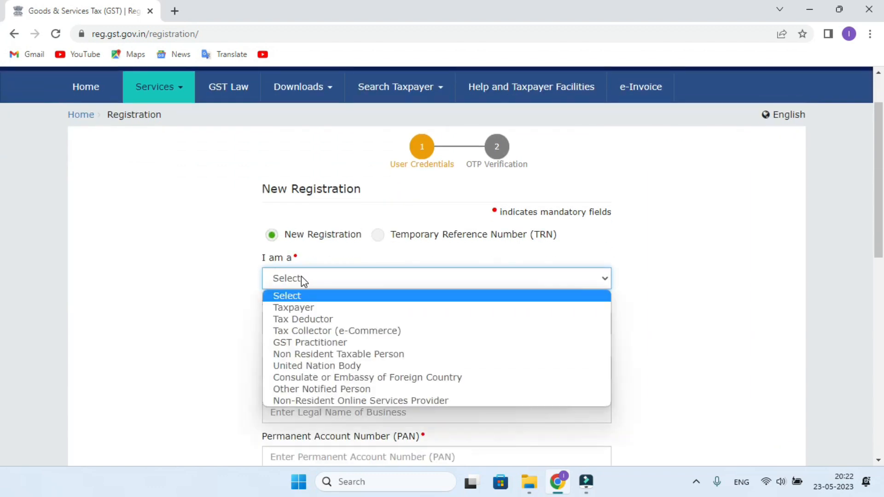
click(297, 307)
scroll(383, 306, down, 3)
click(292, 196)
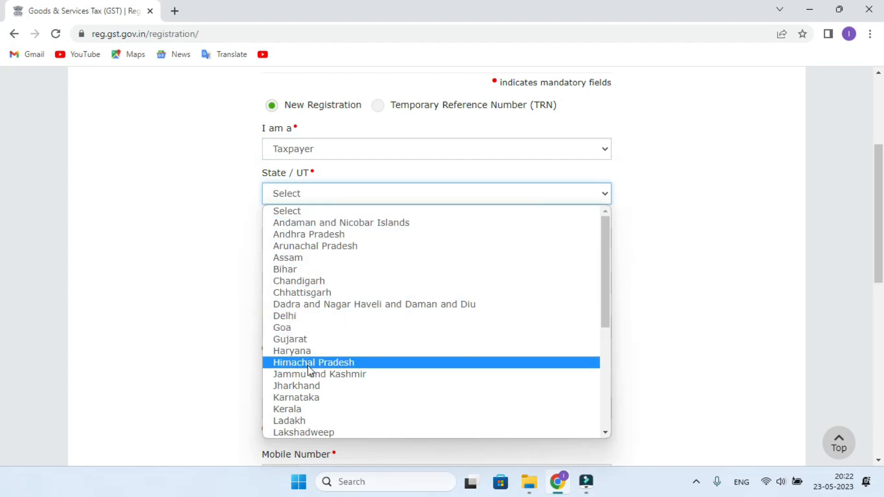
click(303, 386)
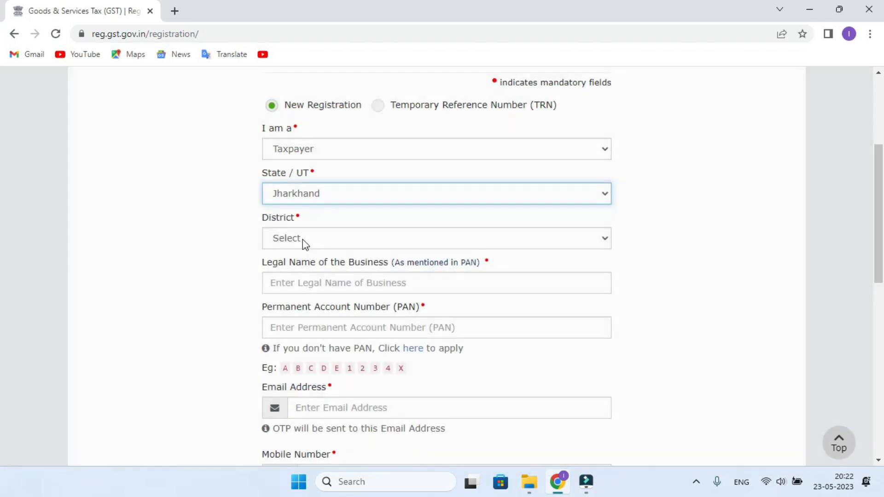
click(303, 239)
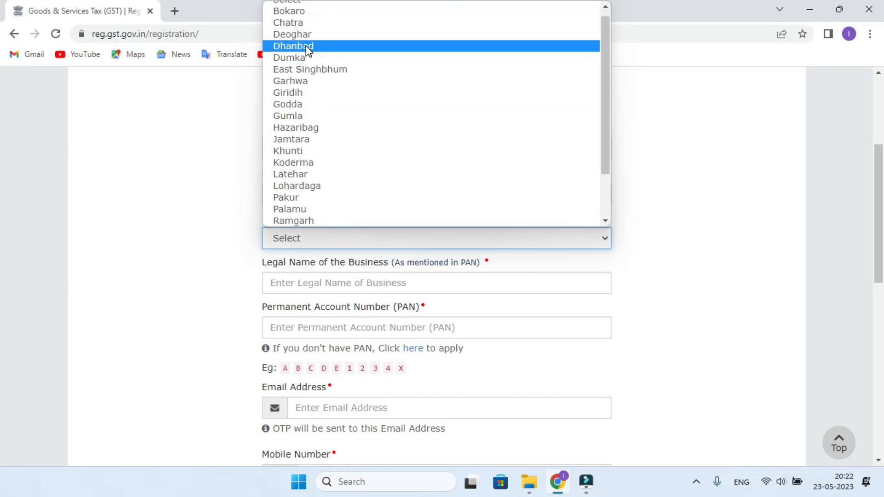
click(305, 46)
click(327, 283)
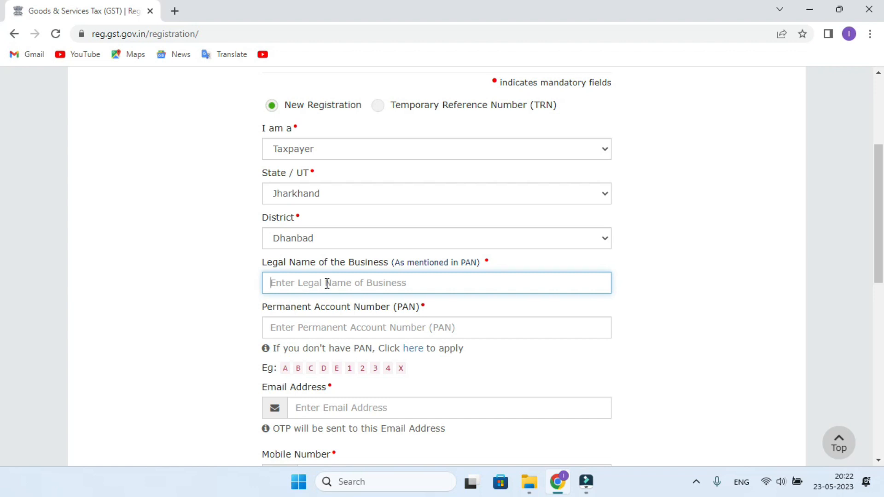
- Check the DEEP (F:) drive in File Explorer, then finish entering the business's legal name
click(810, 9)
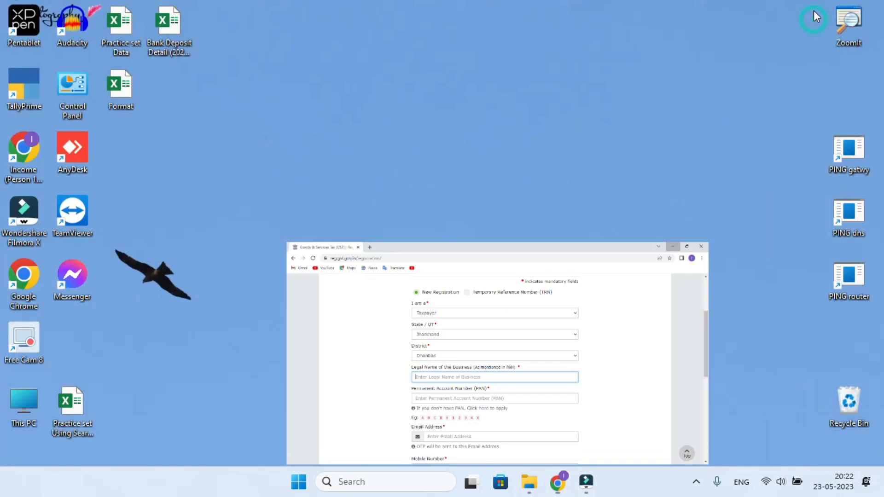
double_click(25, 408)
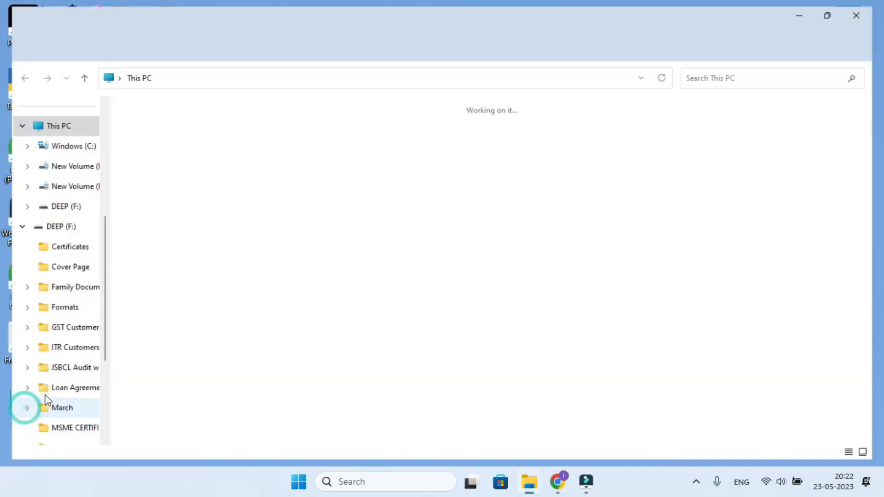
click(662, 126)
double_click(662, 126)
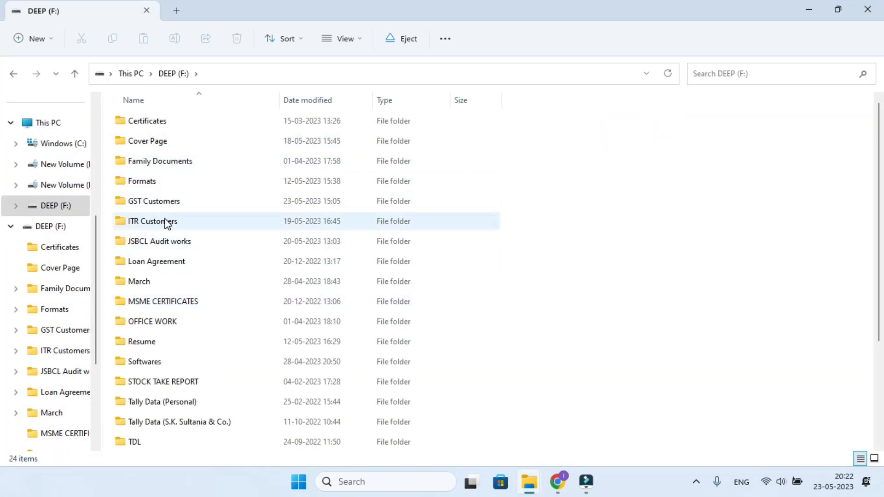
mouse_move(529, 492)
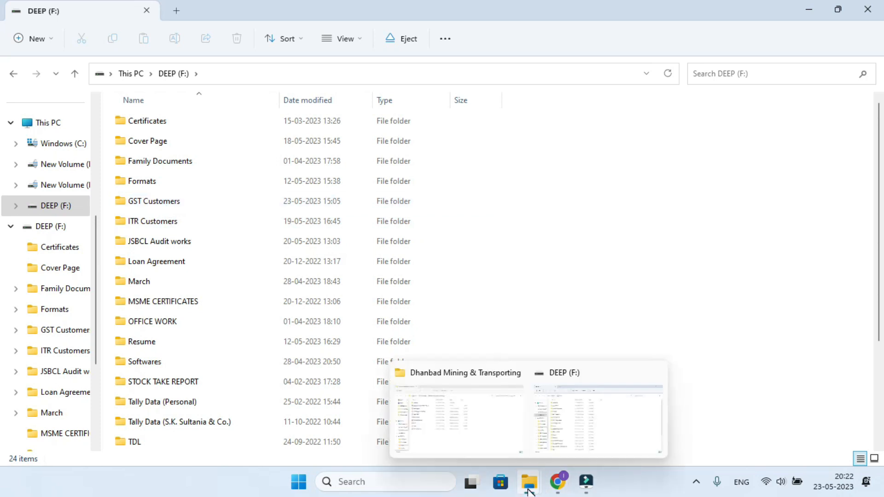
click(655, 372)
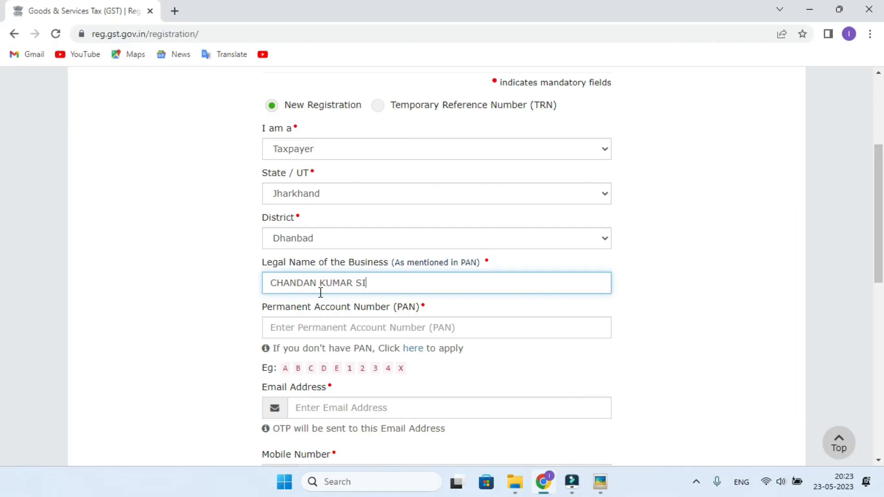
text(NGH)
key(Tab)
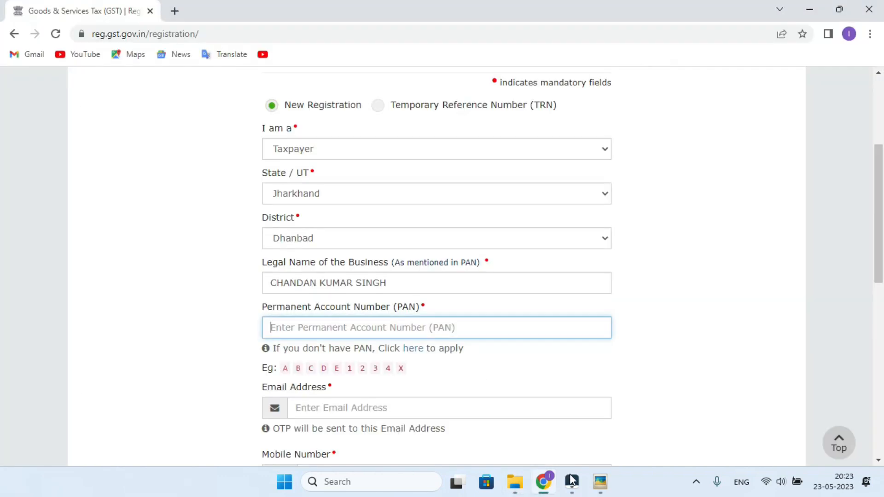
- Enter the PAN from the PAN card image, the applicant's e-mail and mobile number
click(602, 484)
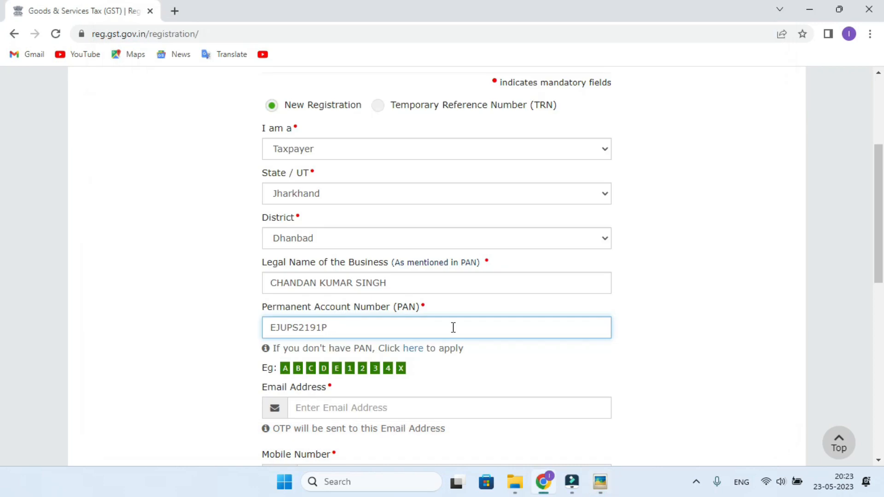
scroll(453, 327, down, 1)
click(318, 350)
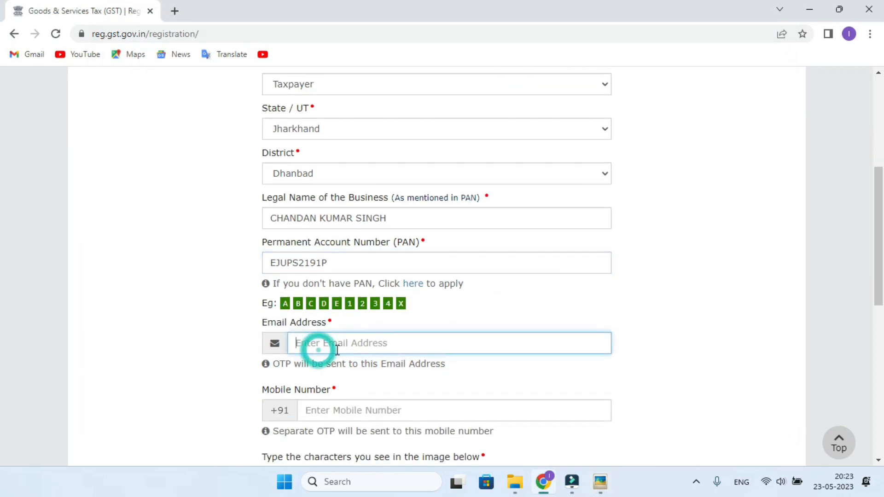
key(Tab)
- Enter the captcha and submit the credentials to receive the verification OTPs
scroll(524, 335, down, 2)
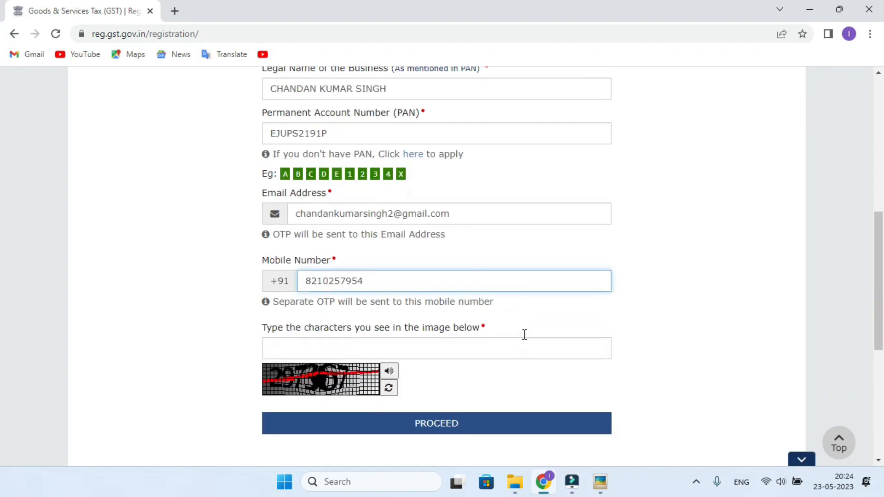
scroll(524, 334, down, 1)
click(304, 285)
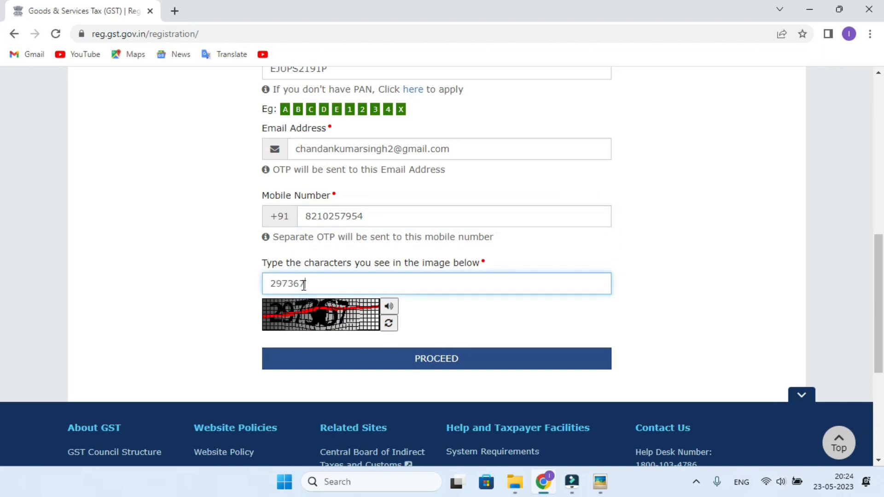
click(436, 361)
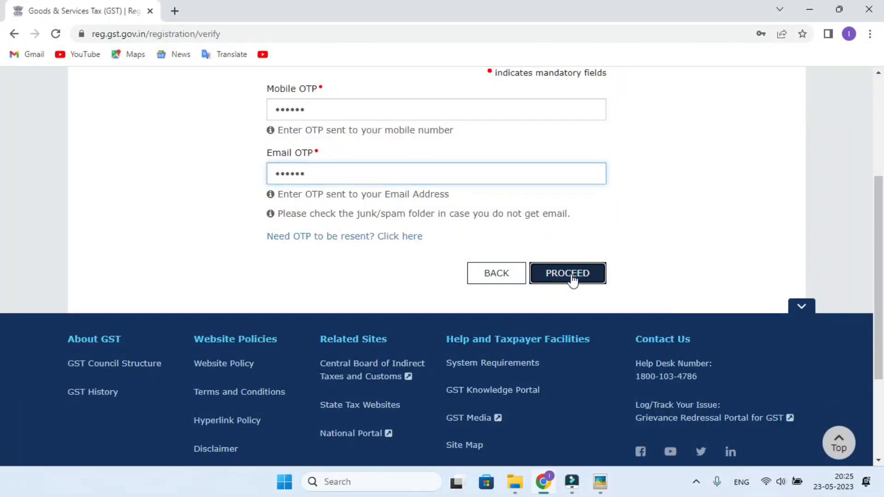
- Verify the OTPs to submit Part A, then continue to the TRN login
click(571, 274)
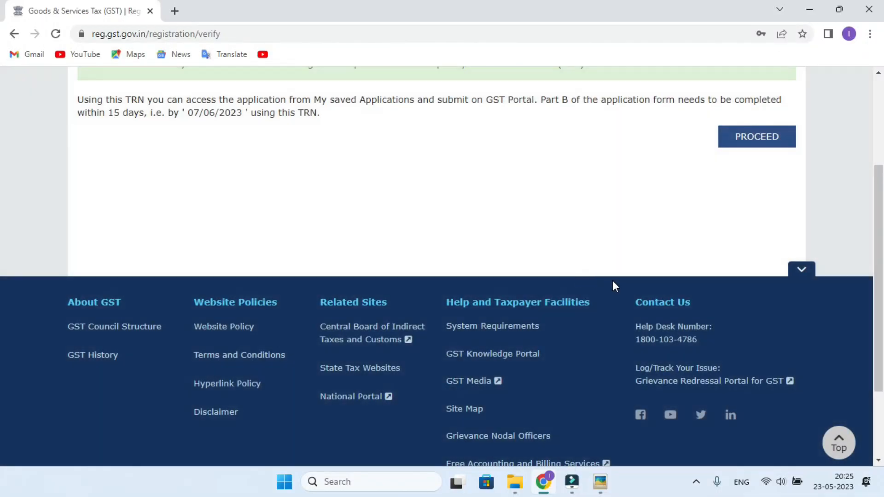
scroll(612, 280, up, 3)
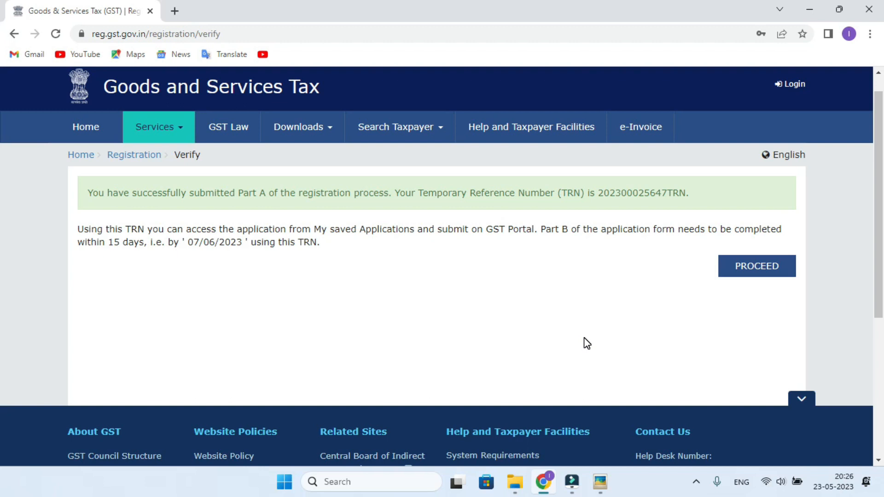
click(753, 266)
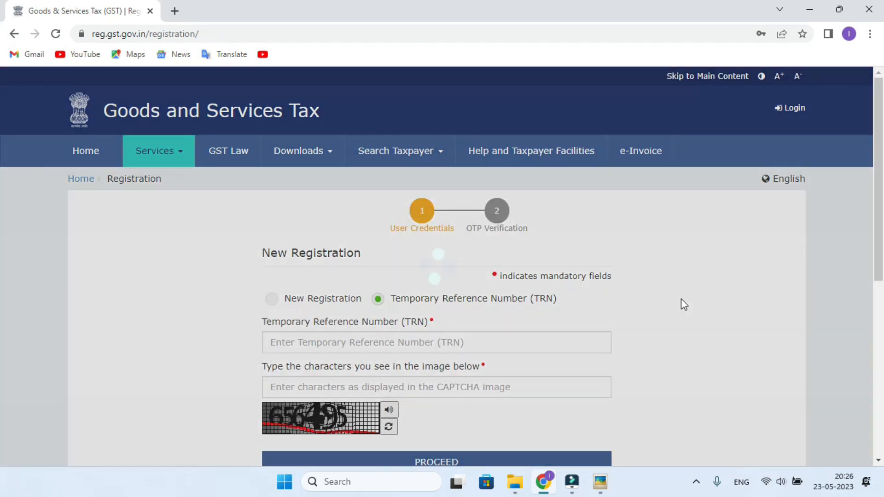
- Log in with the Temporary Reference Number, captcha and OTP to reach the dashboard
scroll(681, 304, down, 3)
click(311, 215)
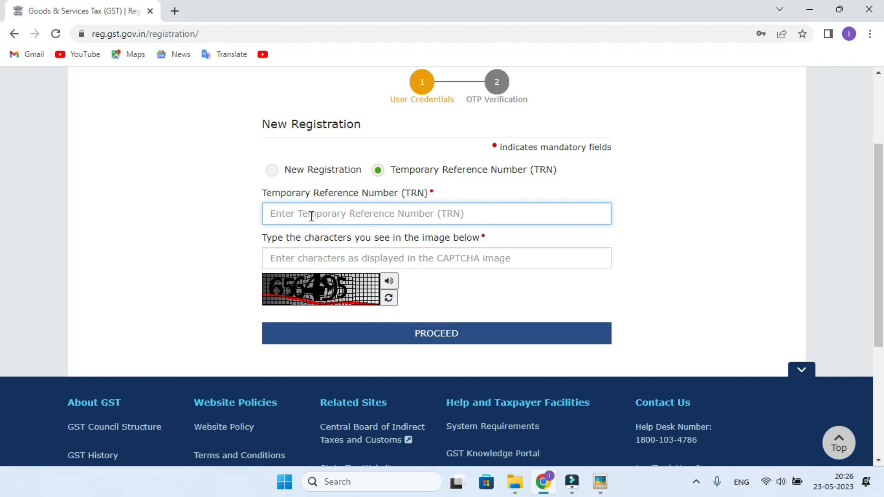
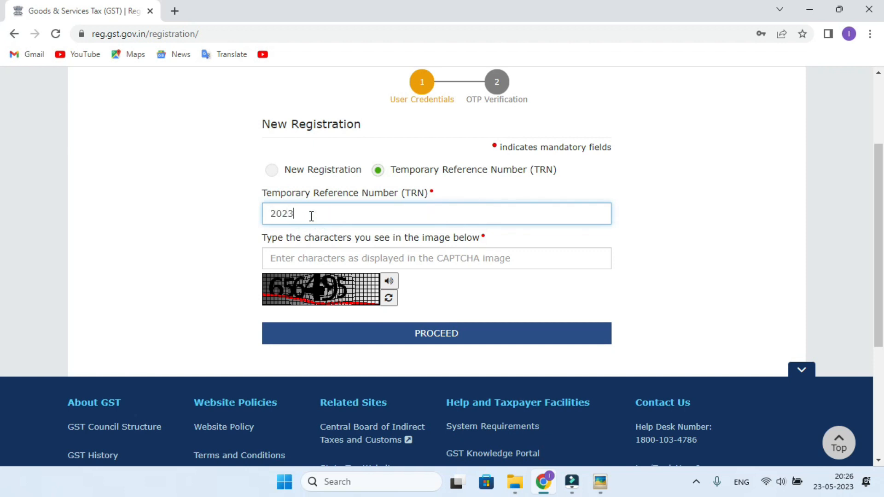
click(342, 256)
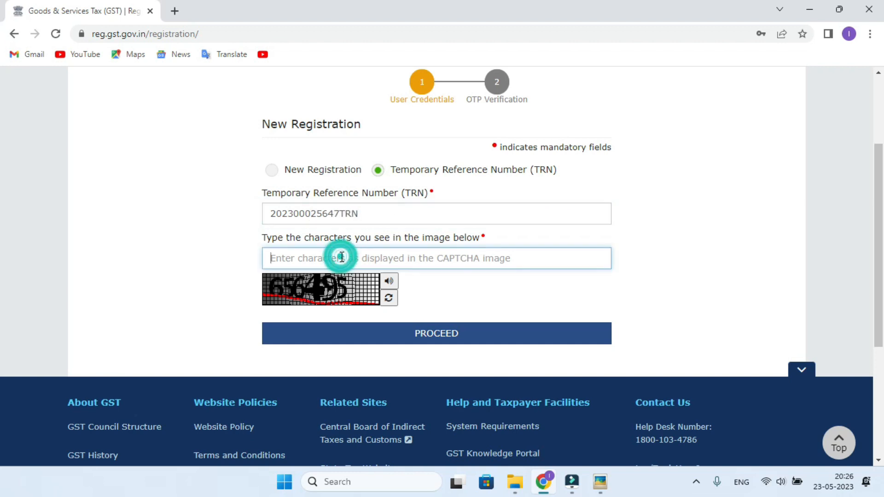
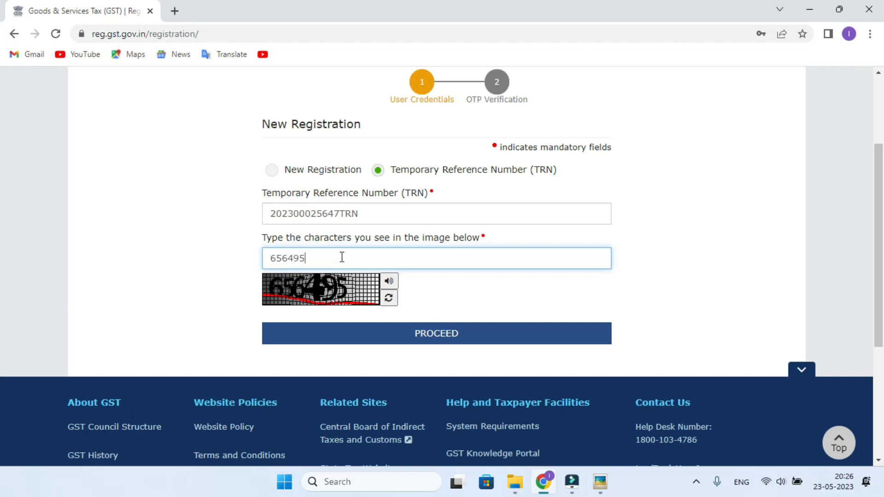
click(364, 332)
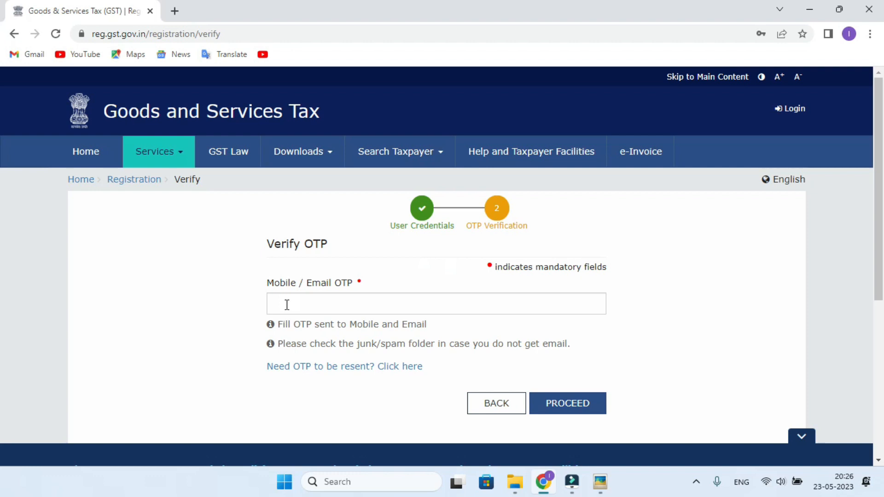
click(285, 304)
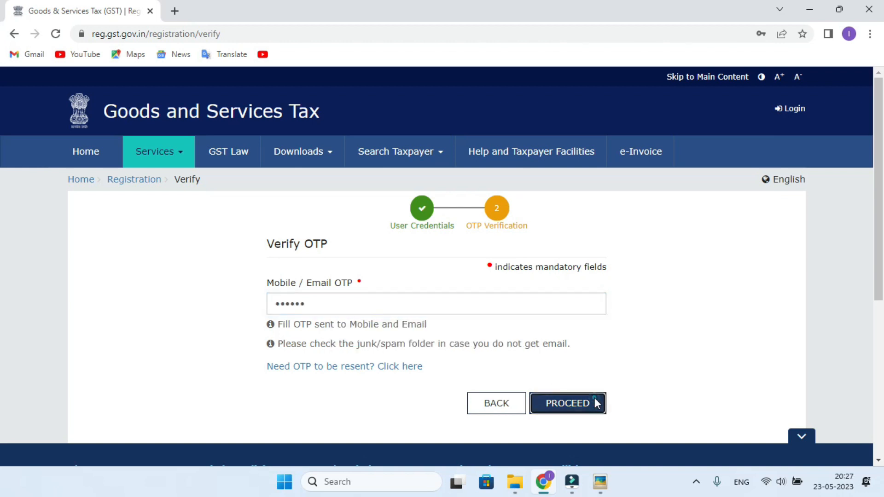
click(592, 404)
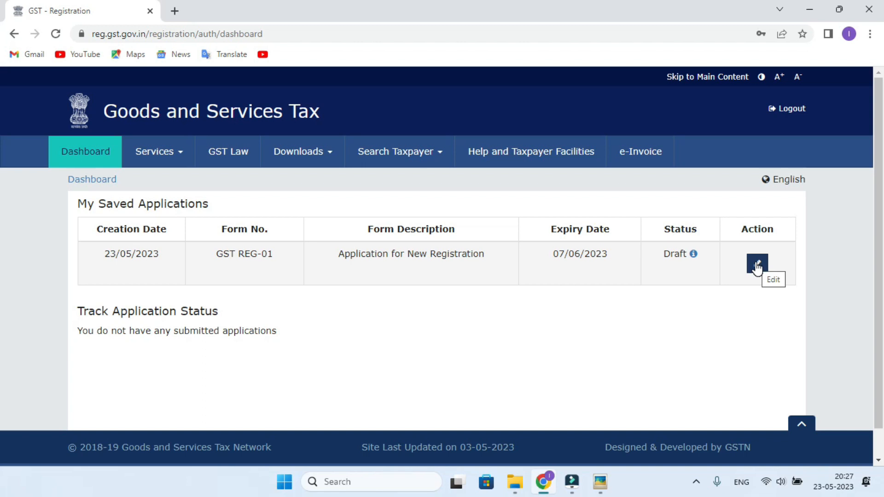
- Open the draft application and enter trade name 'DHANBAD MINING & TRANSPORTING'
click(757, 267)
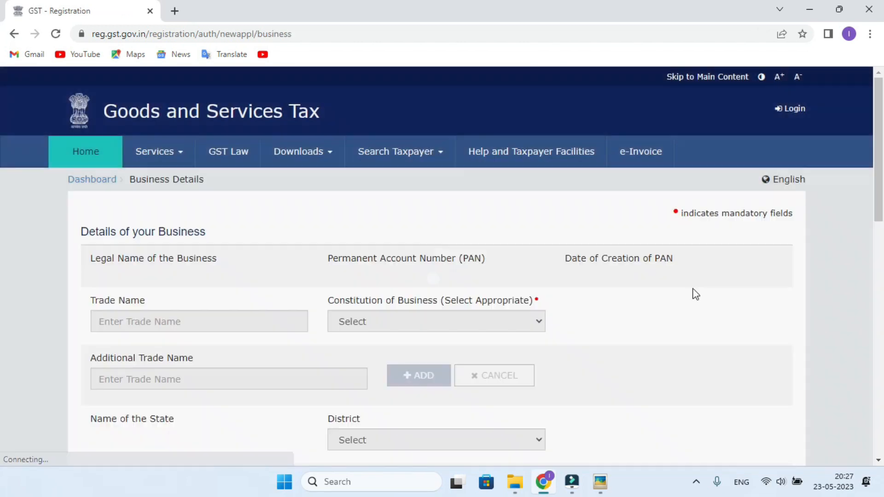
scroll(345, 302, down, 2)
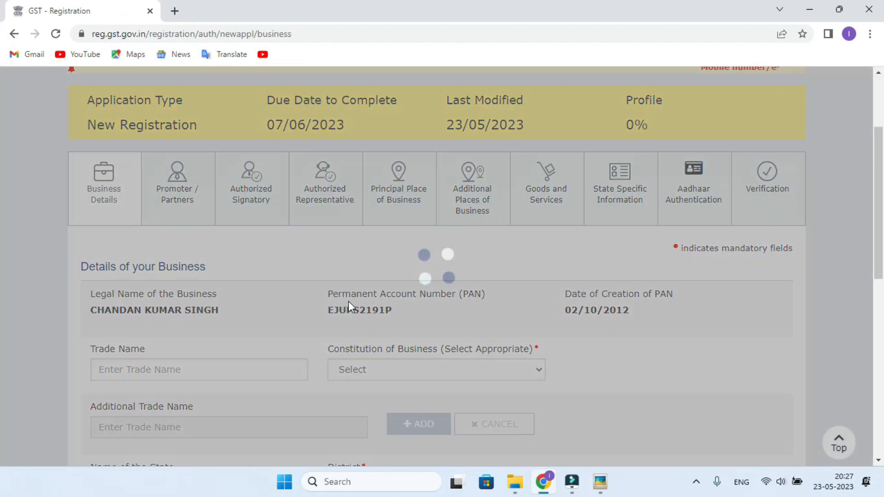
scroll(345, 300, down, 1)
scroll(339, 299, down, 1)
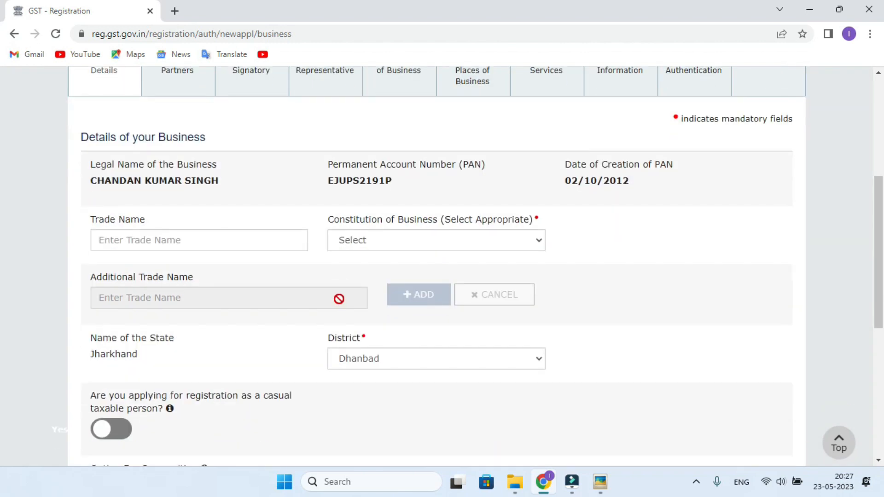
click(125, 239)
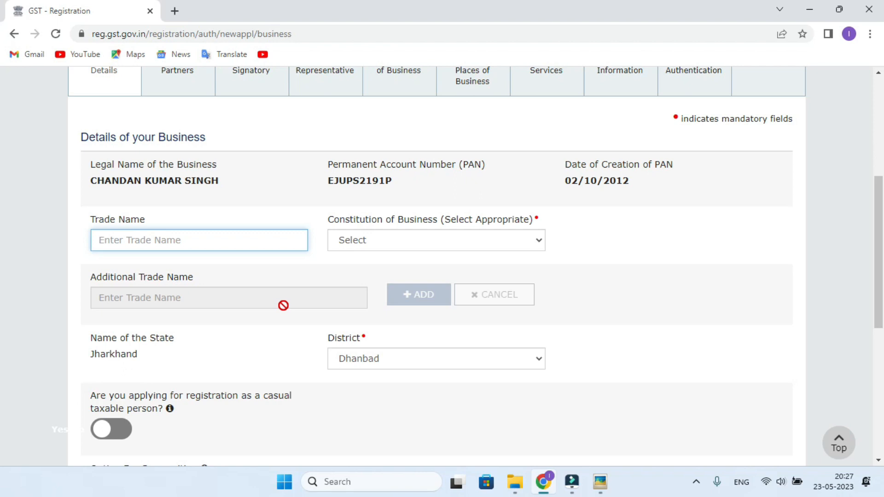
text(DHANBA)
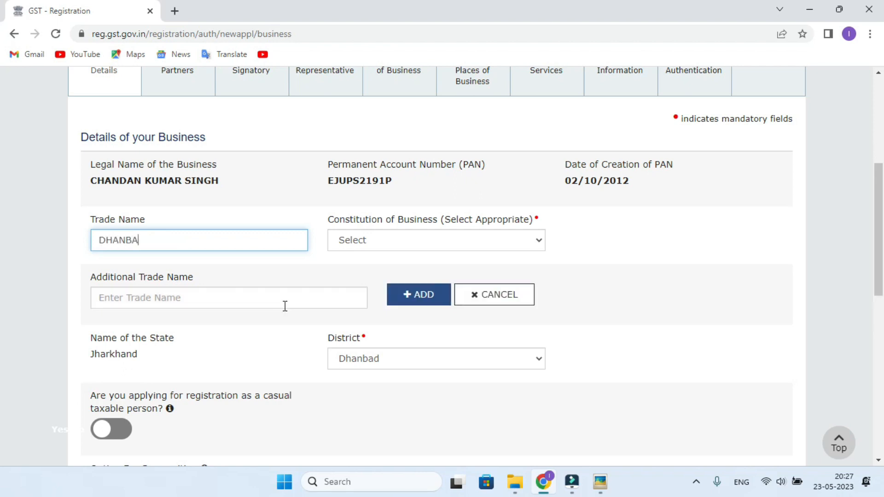
text(D MINING & TRANSPORTING)
- Set the constitution of business to Proprietorship
click(361, 241)
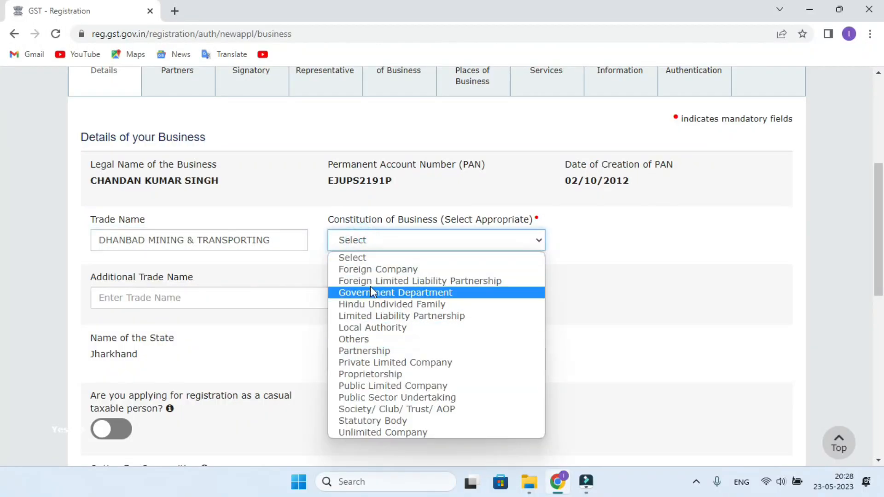
click(380, 374)
scroll(343, 306, down, 3)
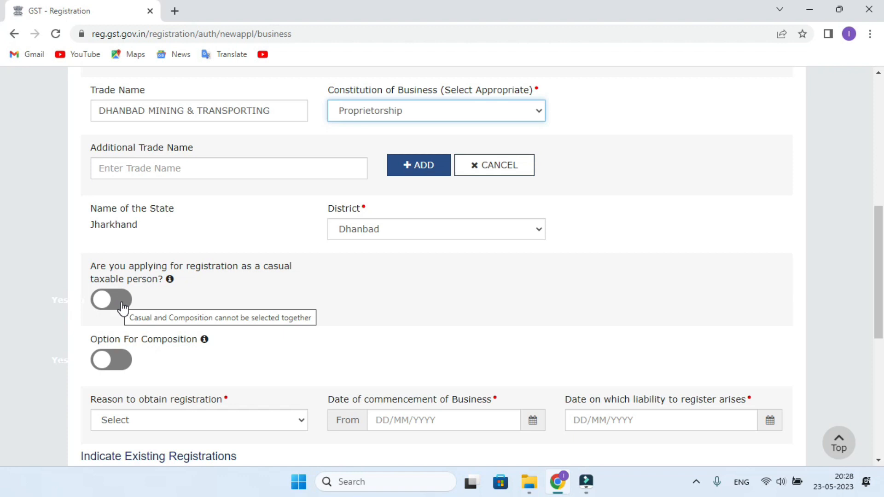
scroll(122, 308, down, 1)
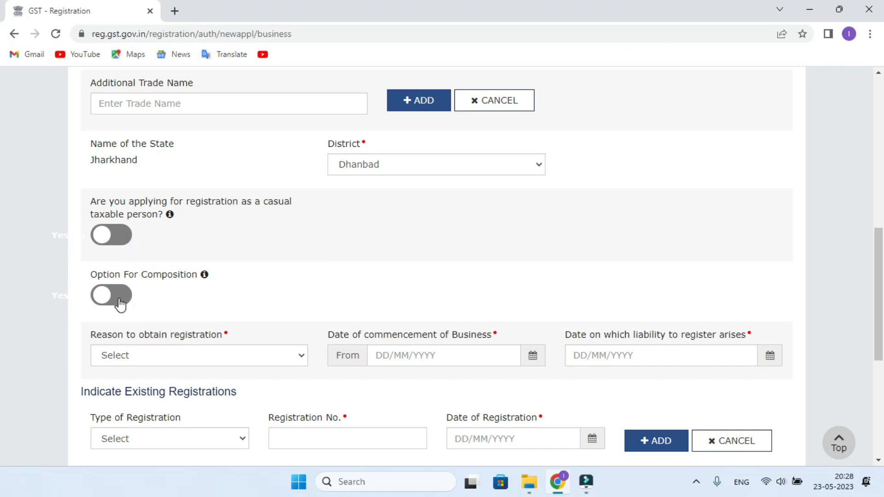
scroll(121, 304, down, 1)
scroll(121, 306, up, 1)
scroll(121, 304, down, 1)
scroll(120, 304, up, 1)
scroll(121, 304, down, 1)
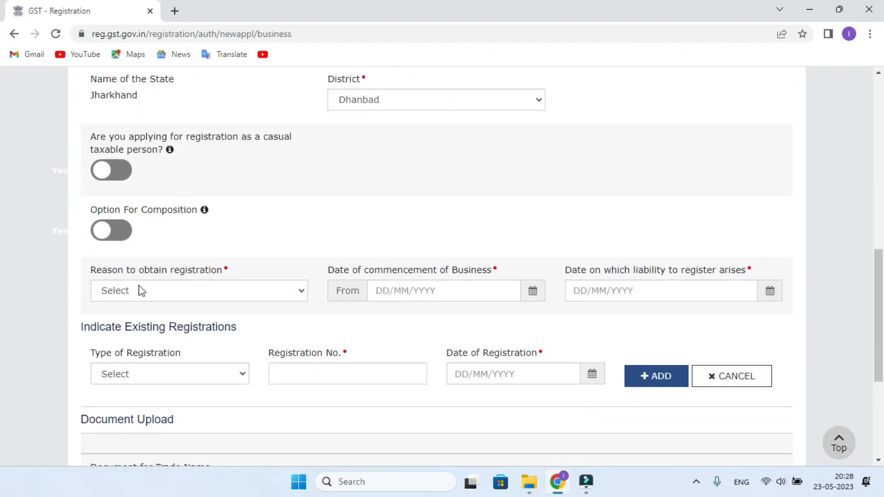
- Choose Voluntary Basis as the registration reason and enter commencement date 10/05/2023
click(156, 290)
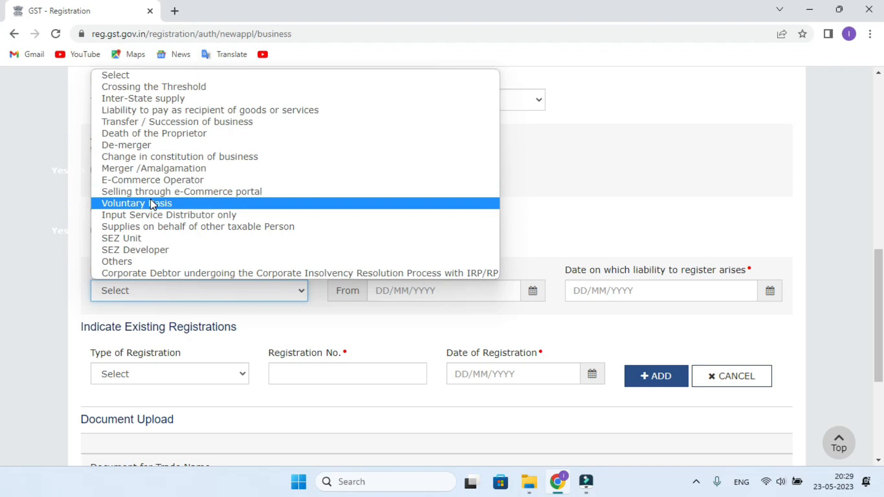
click(146, 204)
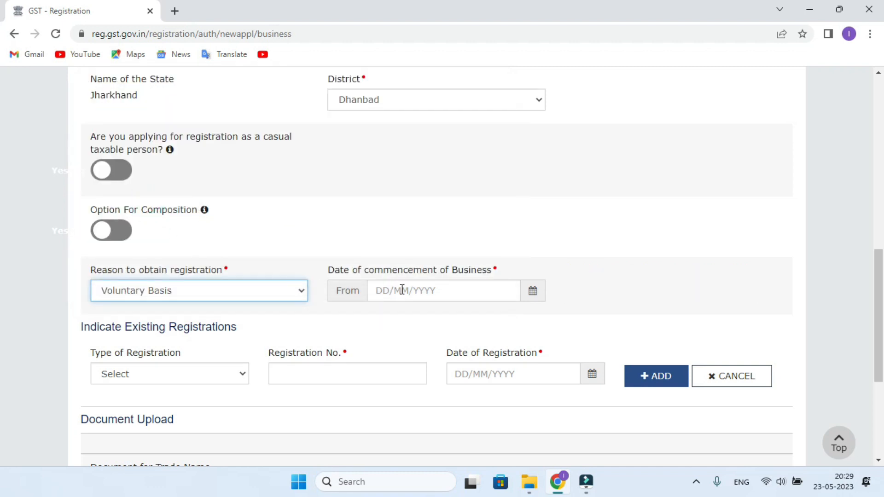
click(389, 295)
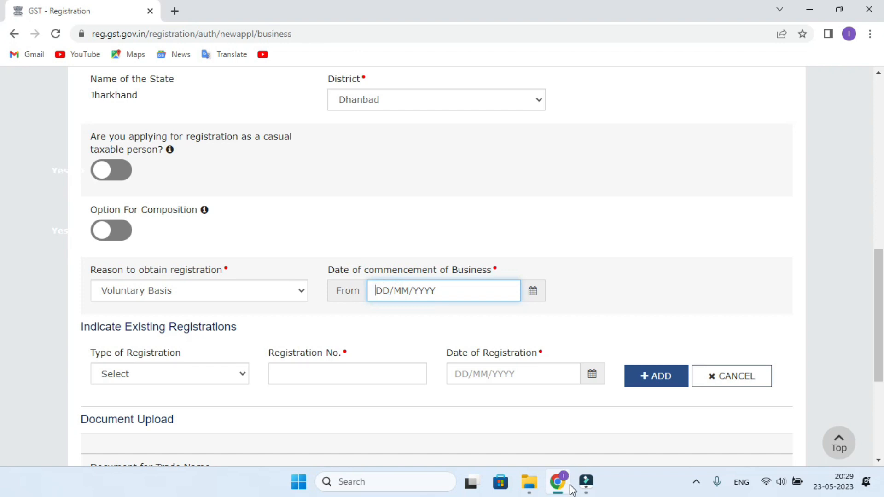
click(529, 482)
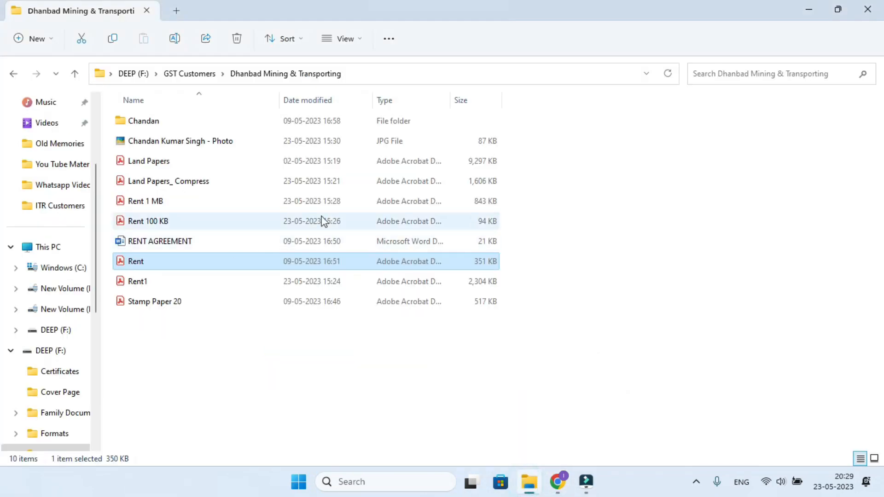
double_click(173, 201)
scroll(406, 255, down, 10)
key(alt+Tab)
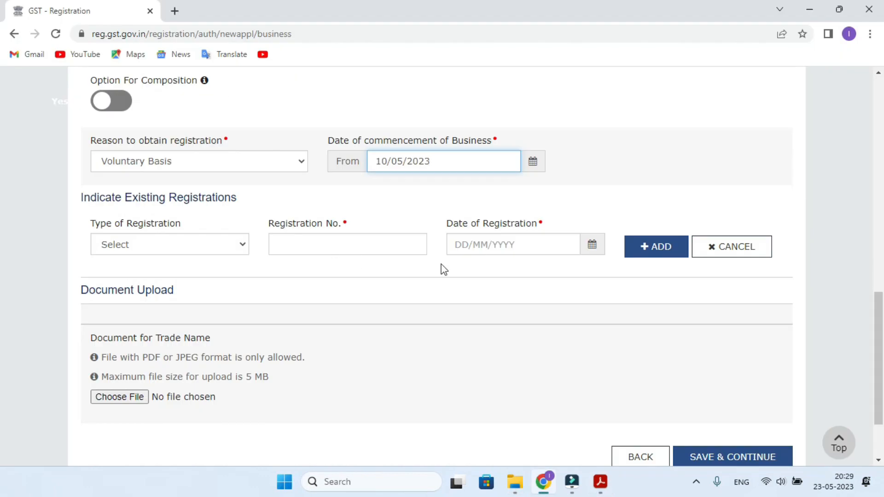
scroll(440, 266, down, 2)
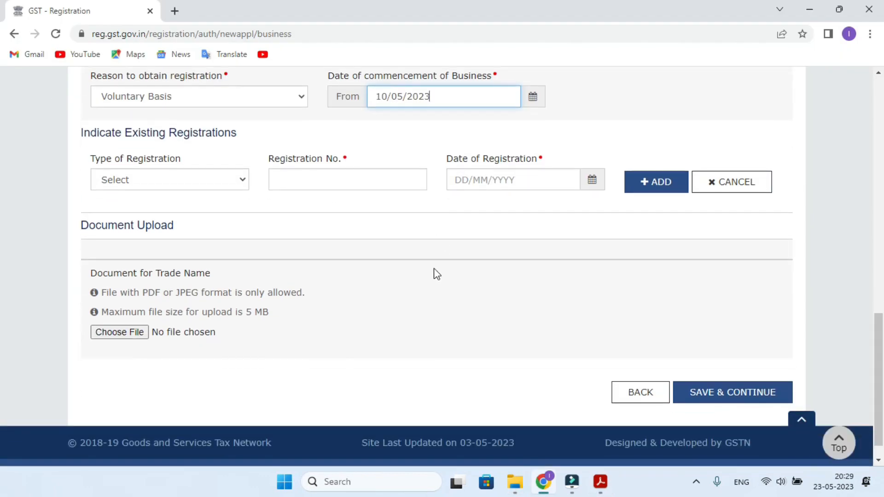
- Leave existing registrations empty and save the Business Details
click(238, 183)
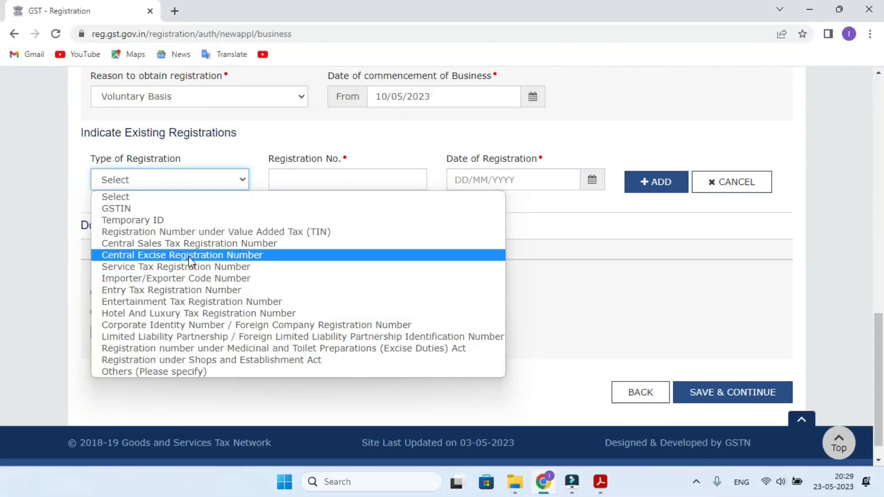
click(219, 182)
click(216, 179)
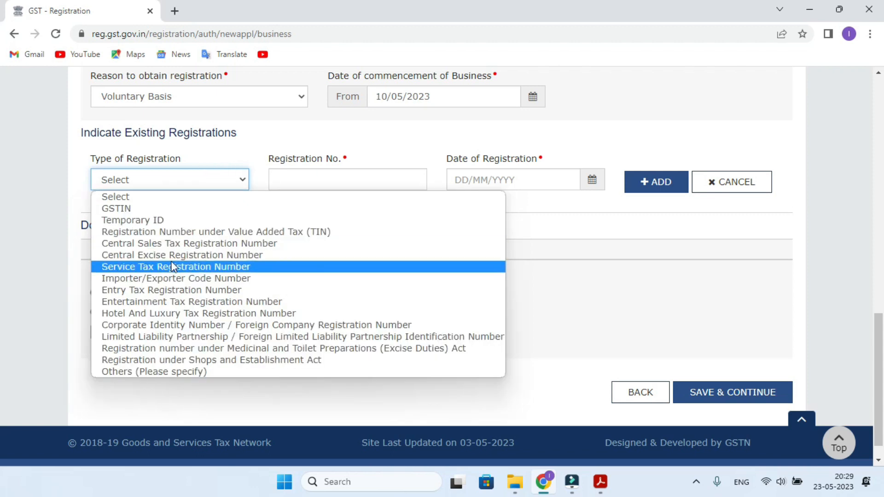
click(216, 180)
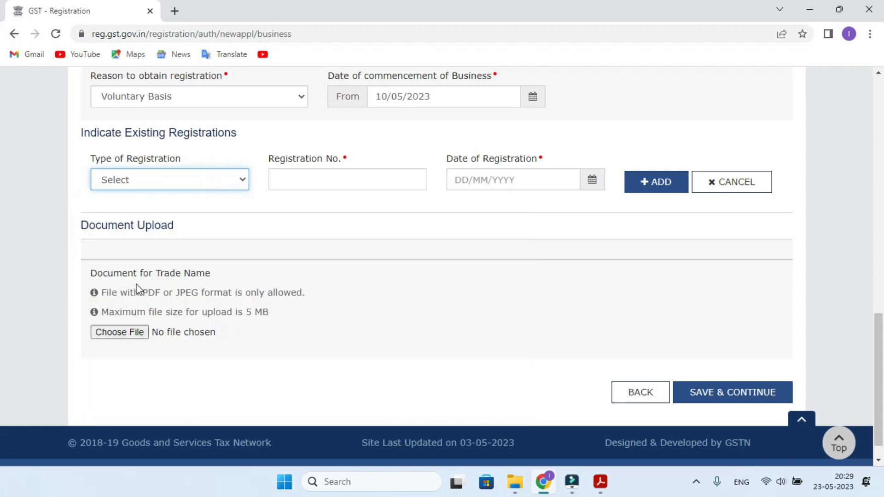
click(713, 396)
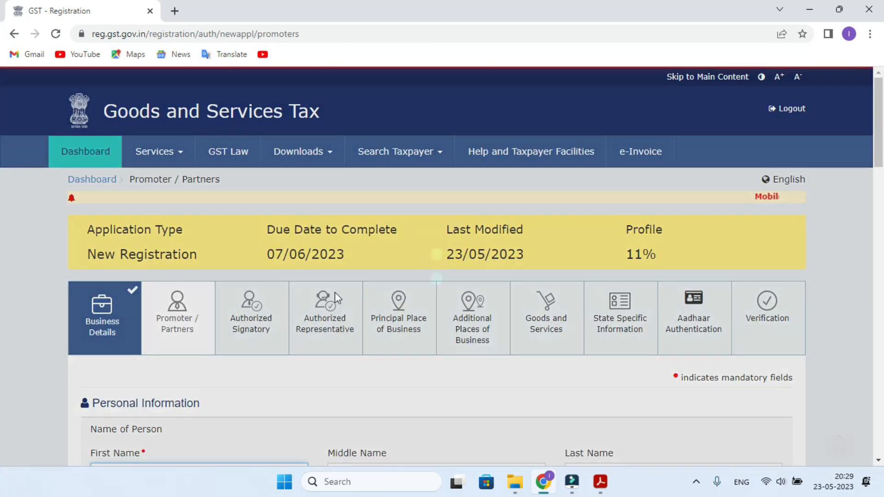
- Enter the proprietor's father's first and last names
scroll(367, 272, down, 3)
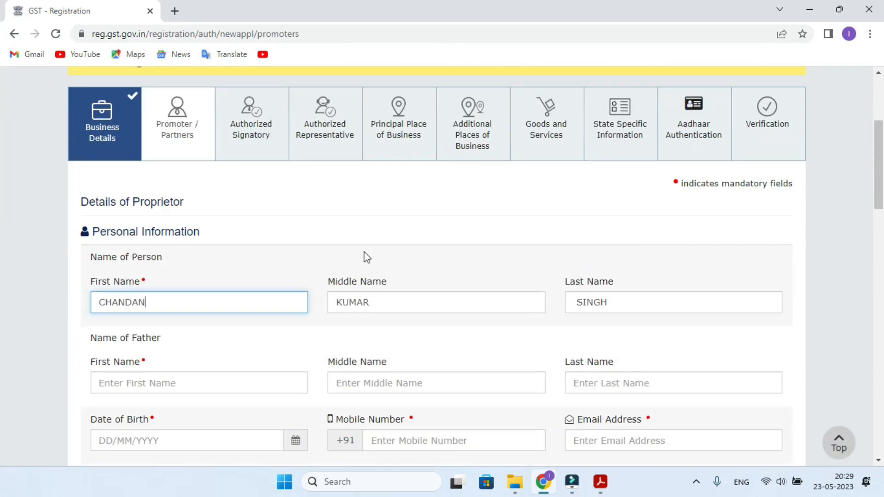
scroll(374, 254, down, 3)
click(138, 260)
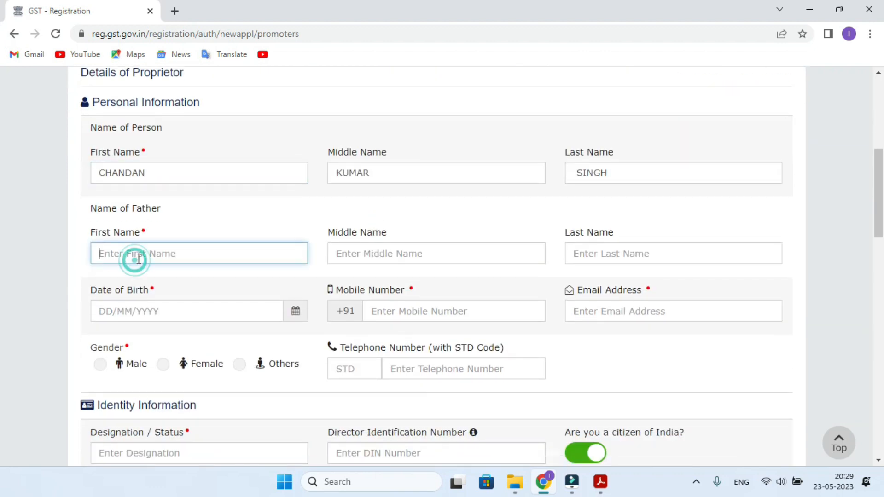
key(Tab)
key(Tab)
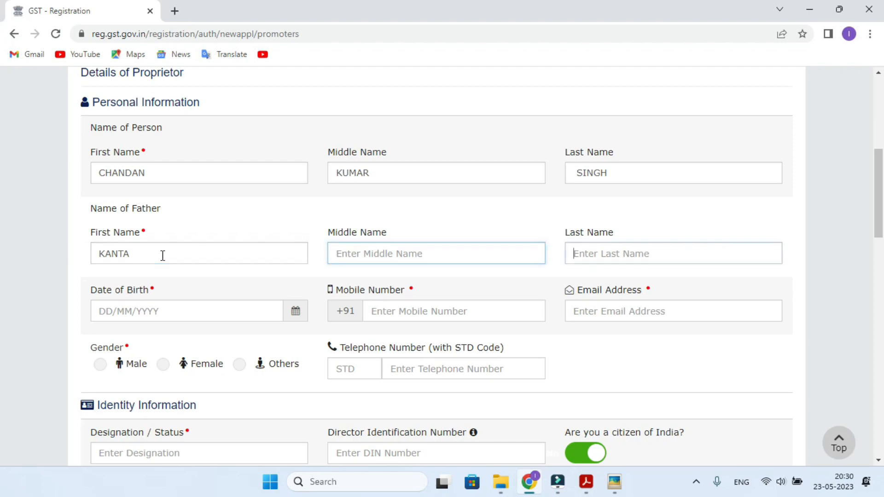
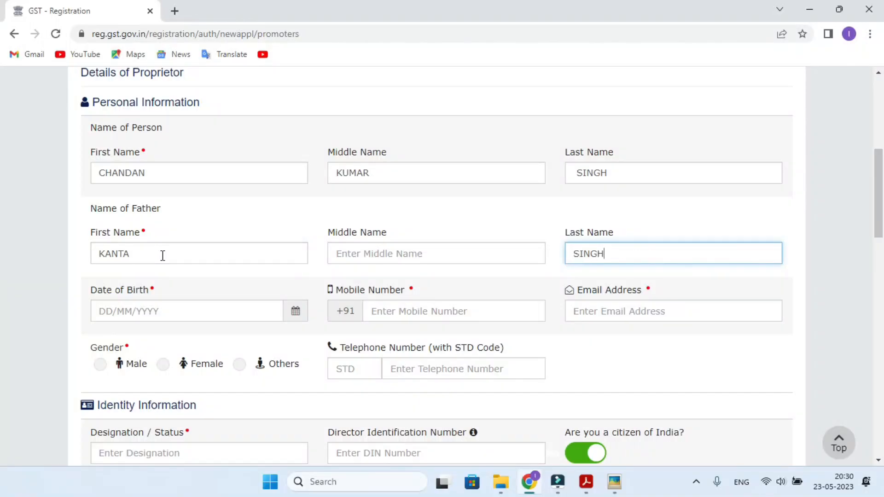
- Enter the date of birth from the PAN card and set designation to PROPRIETOR
click(105, 314)
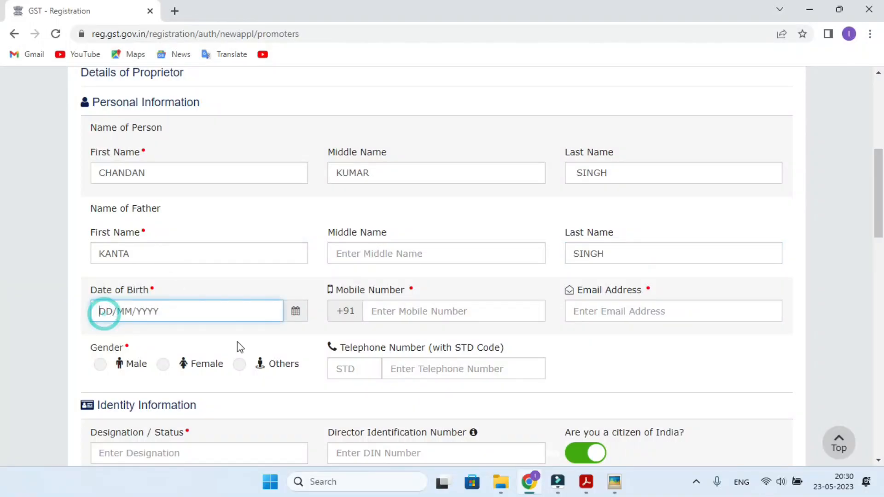
click(615, 481)
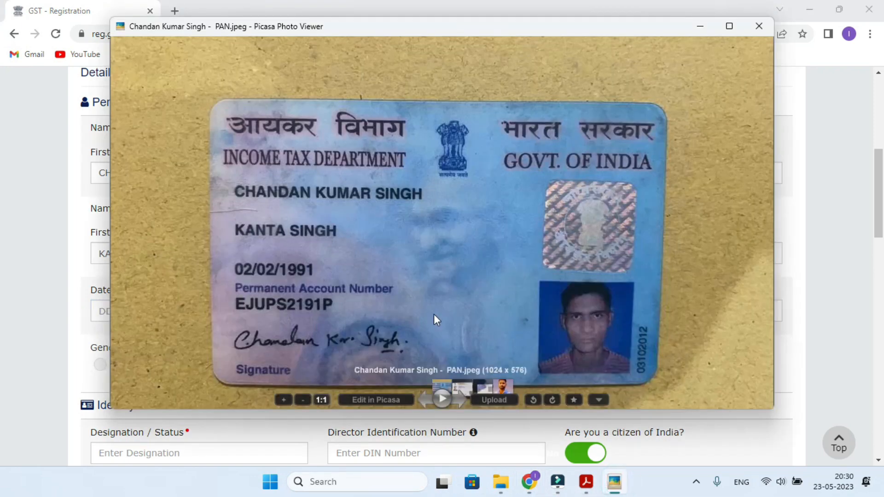
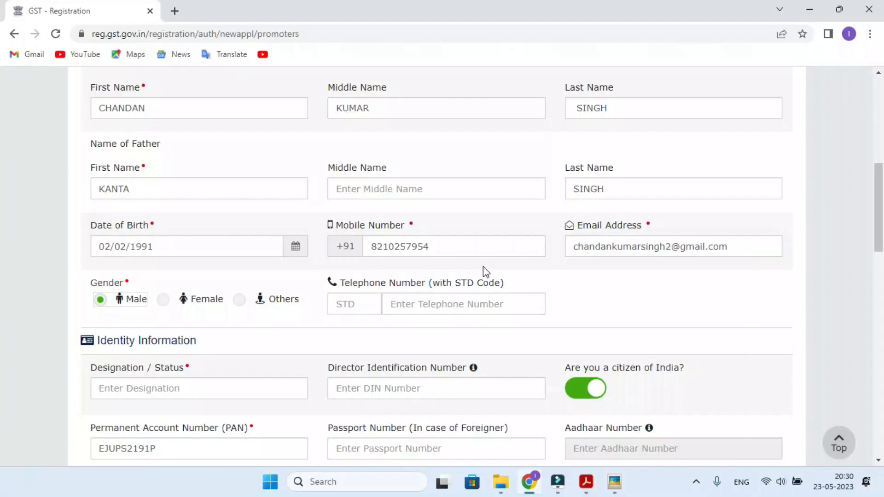
scroll(570, 236, down, 2)
scroll(570, 236, down, 3)
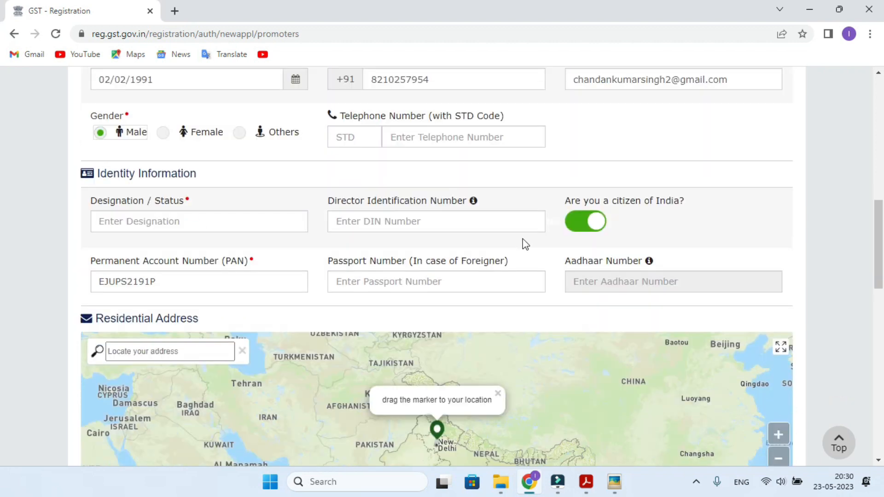
click(135, 192)
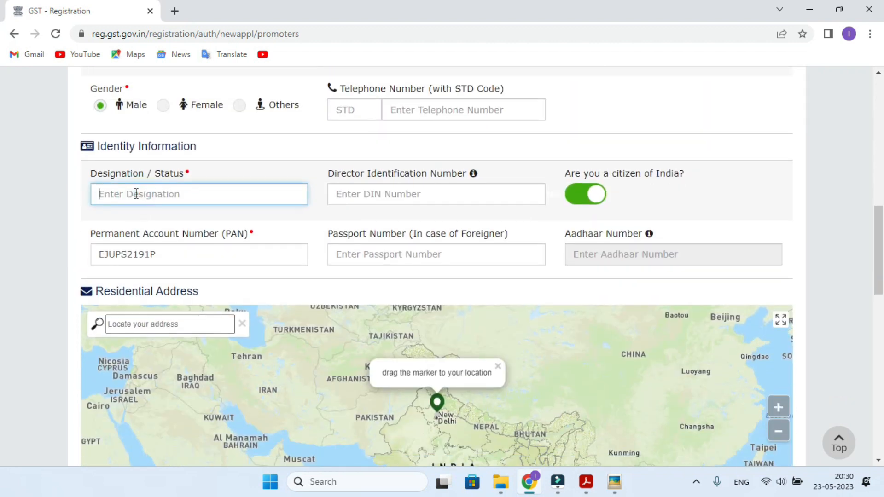
text(pr)
key(BackSpace)
key(BackSpace)
text(PROPRIETOR)
- Fill the residential PIN code, mark the proprietor as Authorized Signatory, and save
scroll(359, 274, down, 8)
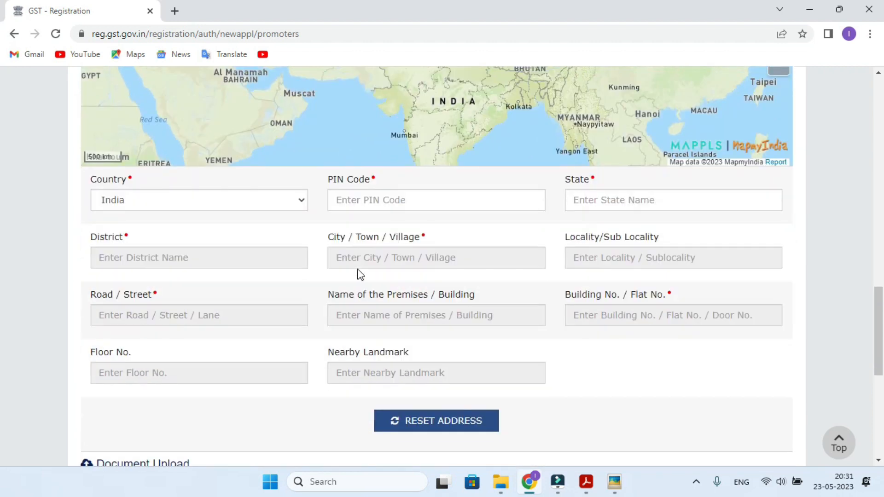
scroll(361, 274, down, 1)
click(350, 178)
text(828126)
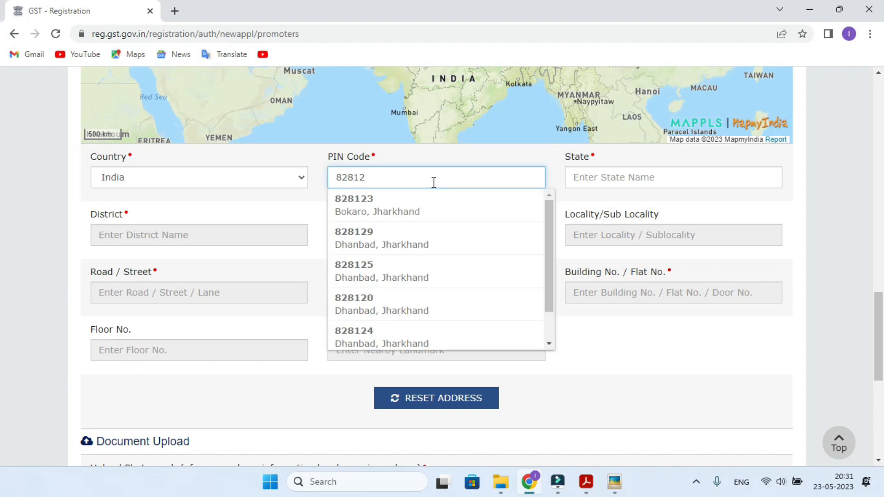
click(367, 205)
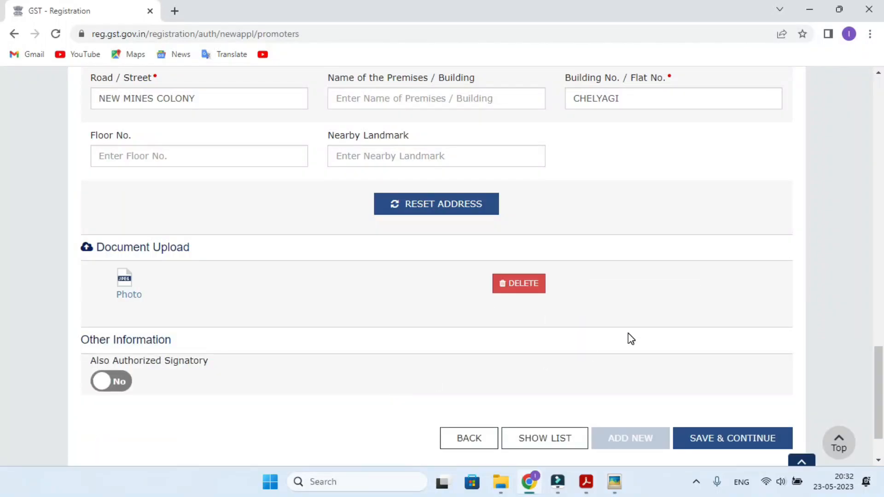
scroll(125, 322, down, 2)
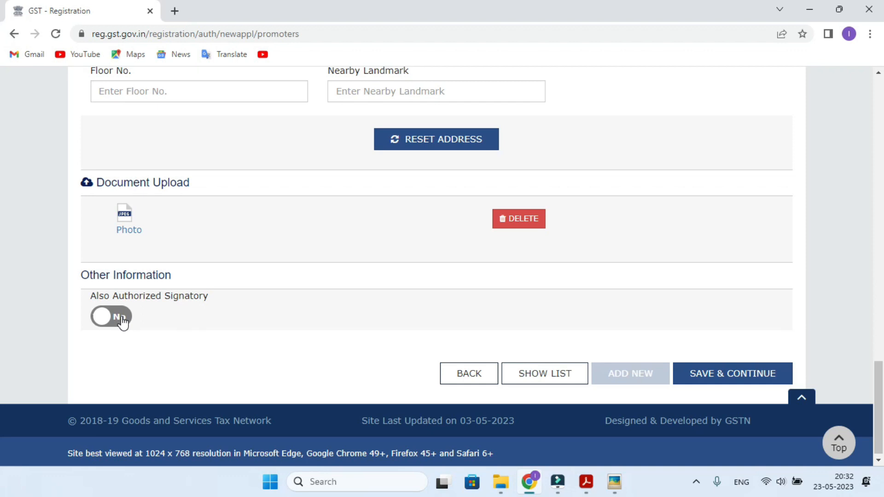
click(121, 320)
click(731, 374)
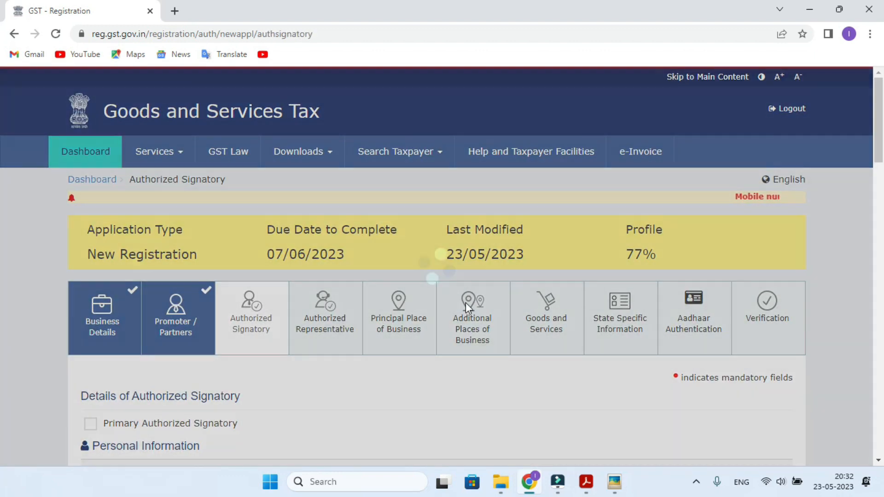
- Tick Primary Authorized Signatory, review the carried-over proprietor details, and save
scroll(464, 299, down, 3)
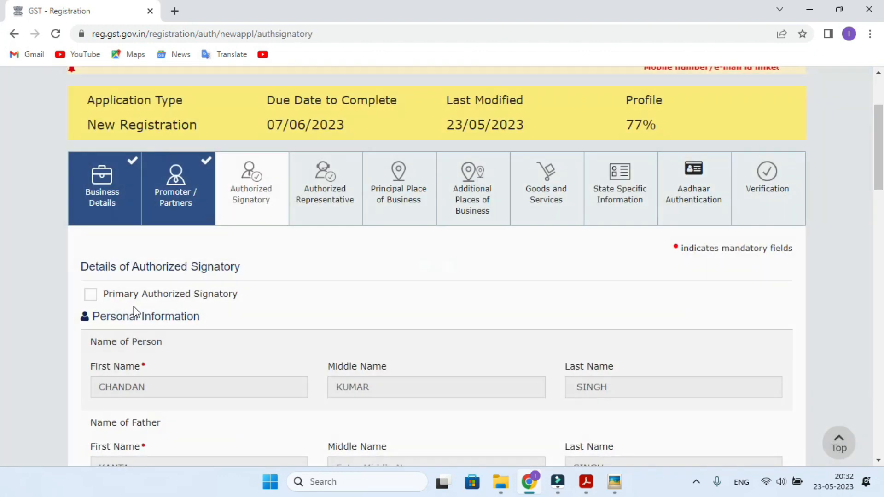
click(90, 296)
scroll(372, 306, down, 15)
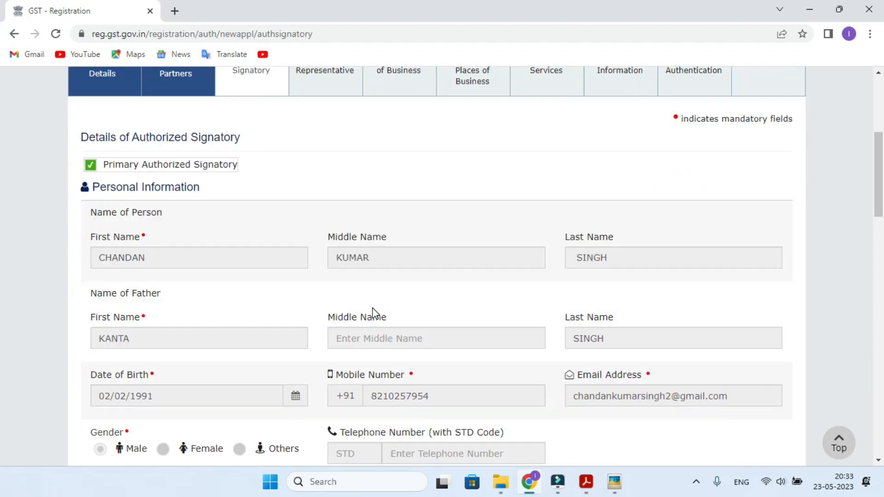
scroll(373, 310, down, 8)
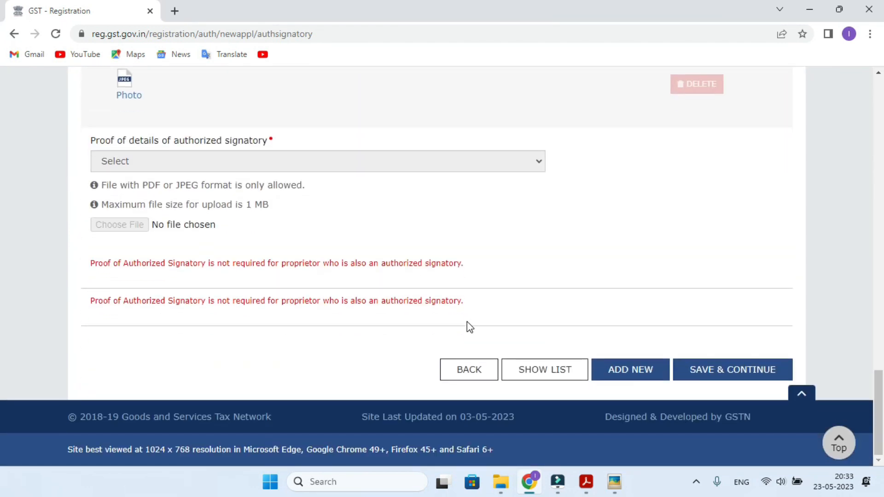
scroll(414, 223, up, 15)
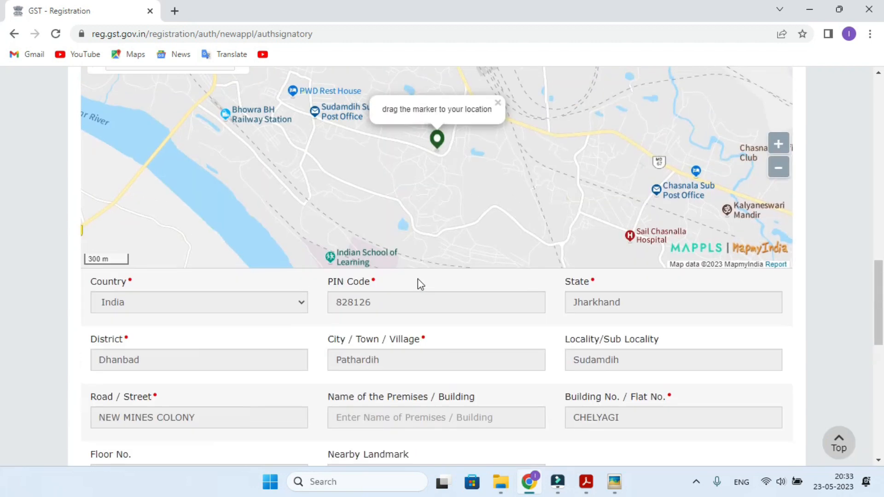
scroll(141, 167, up, 4)
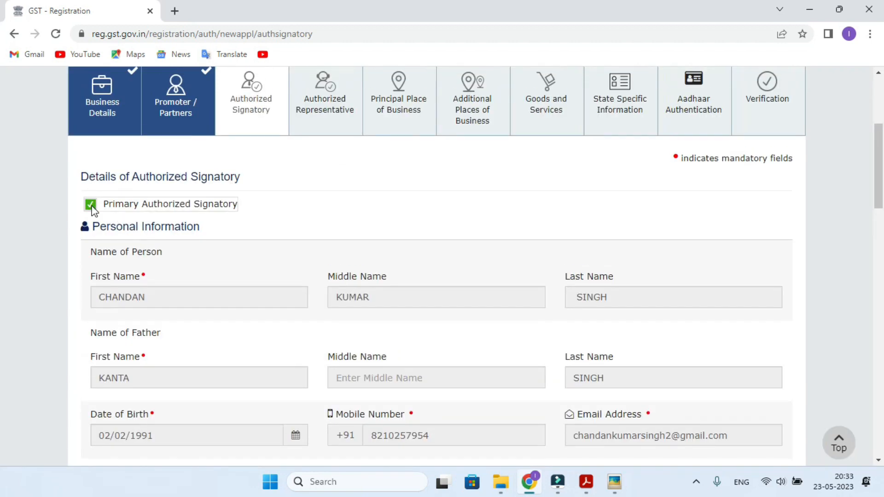
scroll(353, 280, down, 12)
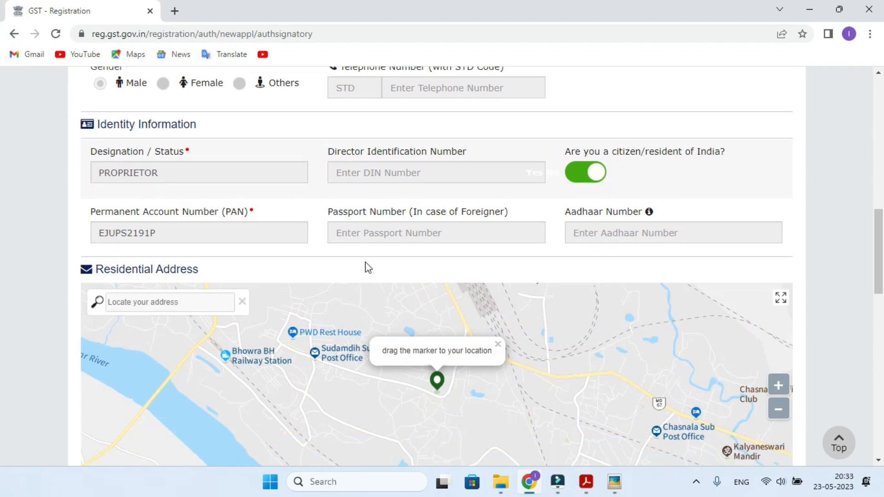
scroll(365, 261, down, 3)
scroll(576, 344, down, 4)
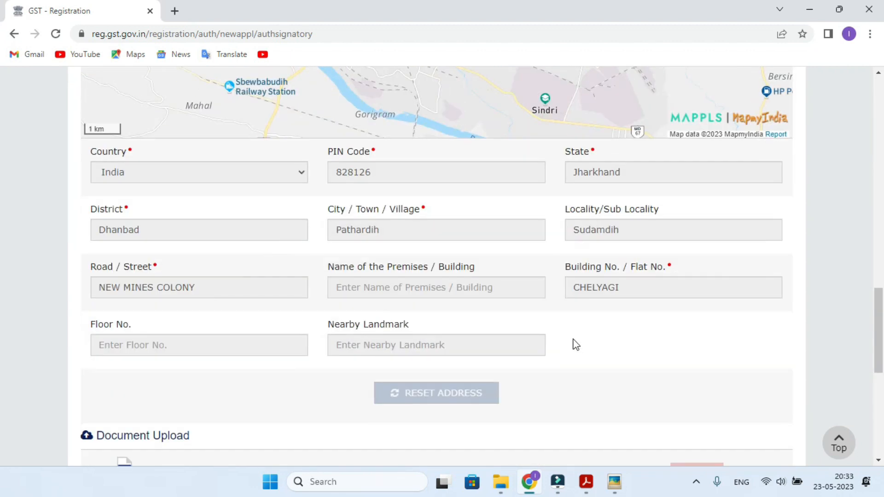
scroll(575, 347, down, 6)
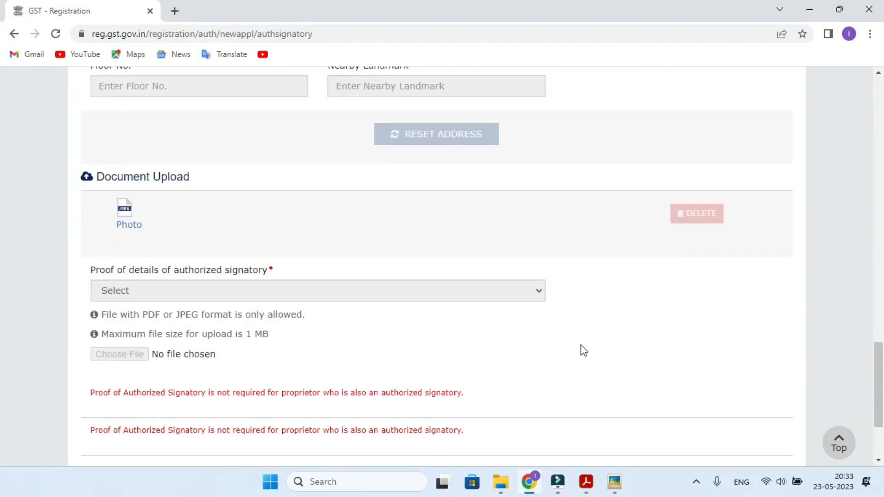
scroll(580, 349, down, 1)
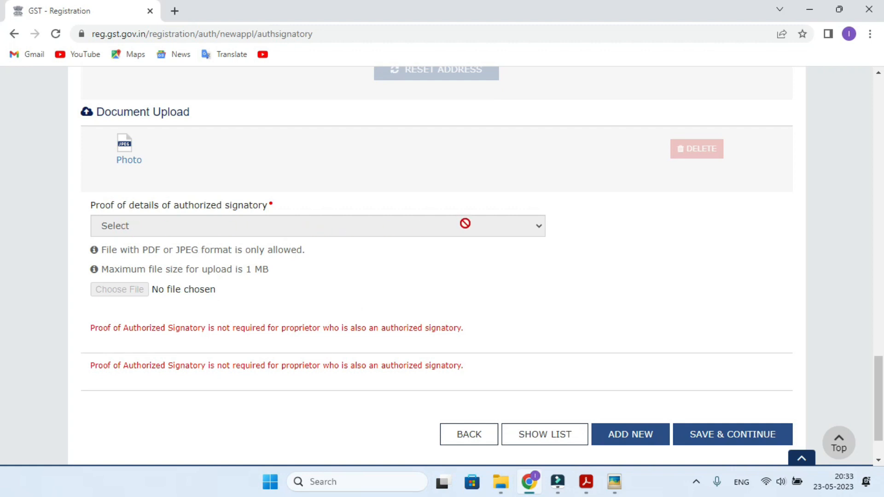
click(720, 437)
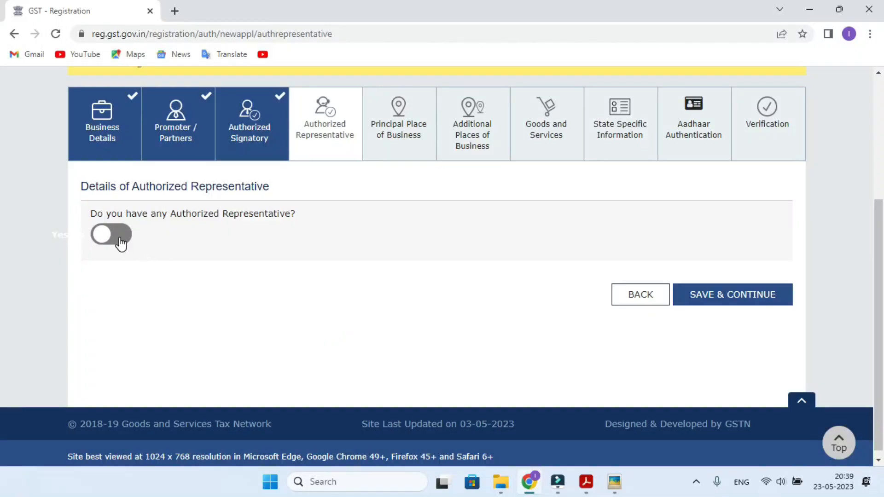
- Set 'Do you have any Authorized Representative?' to Yes
click(112, 248)
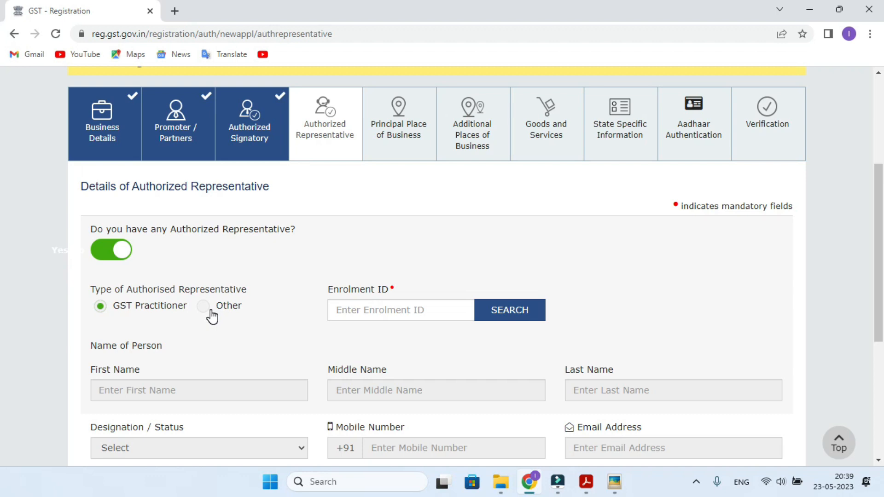
- Indicate there is no authorized representative and save, moving on to Principal Place of Business
scroll(225, 308, down, 2)
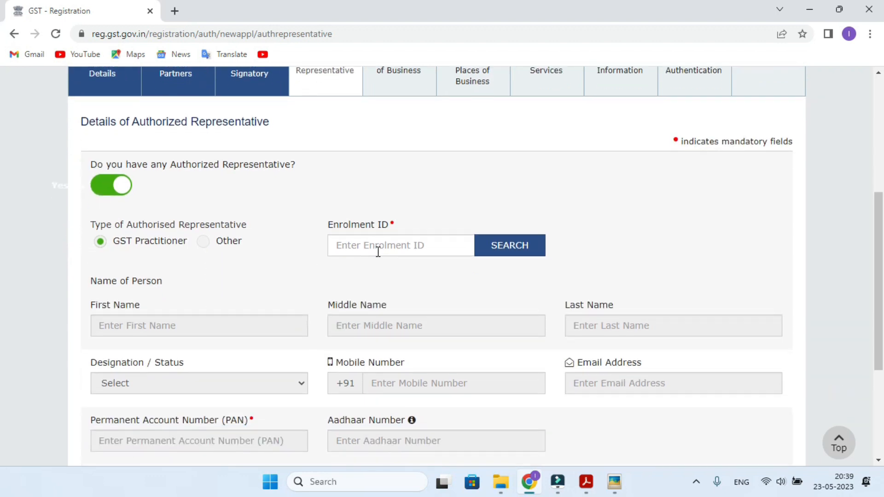
scroll(378, 252, down, 4)
scroll(365, 256, up, 5)
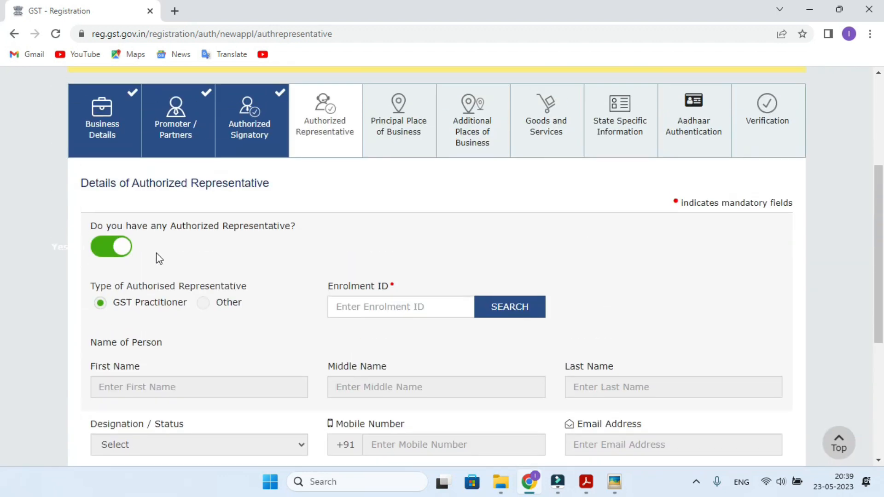
click(113, 253)
click(735, 297)
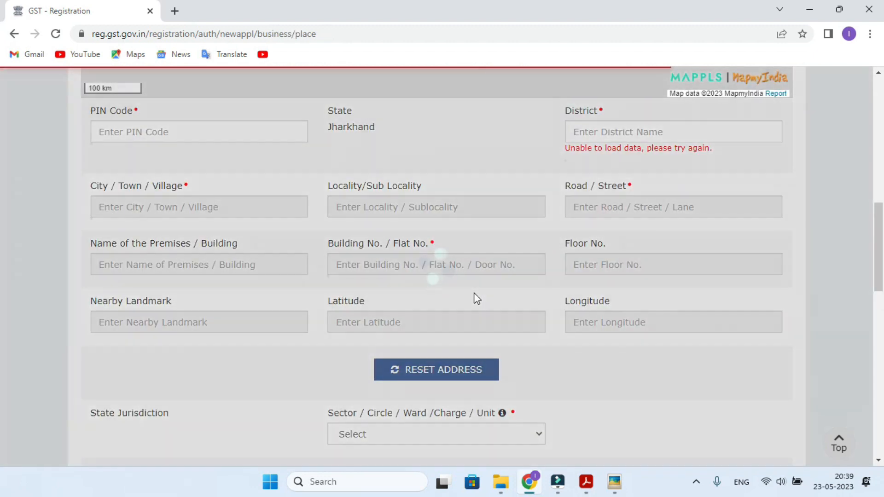
- Scroll through the Principal Place of Business address and jurisdiction fields
scroll(473, 292, up, 7)
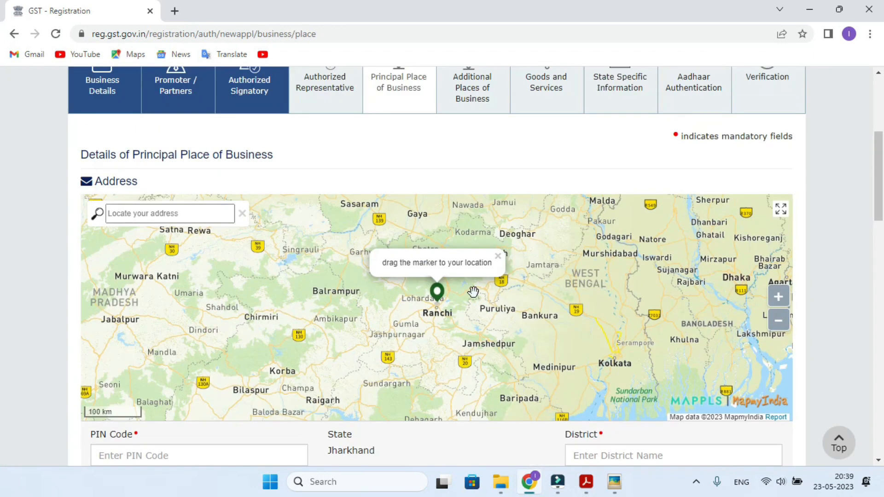
scroll(473, 292, up, 1)
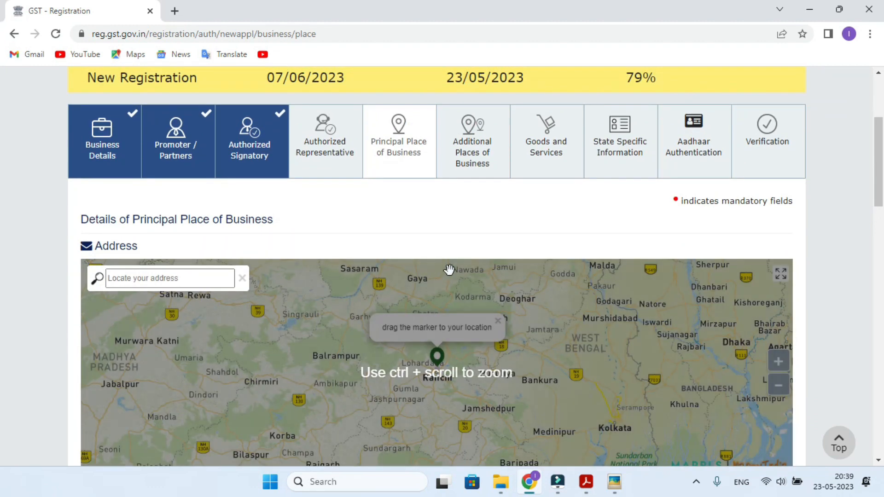
scroll(450, 270, down, 5)
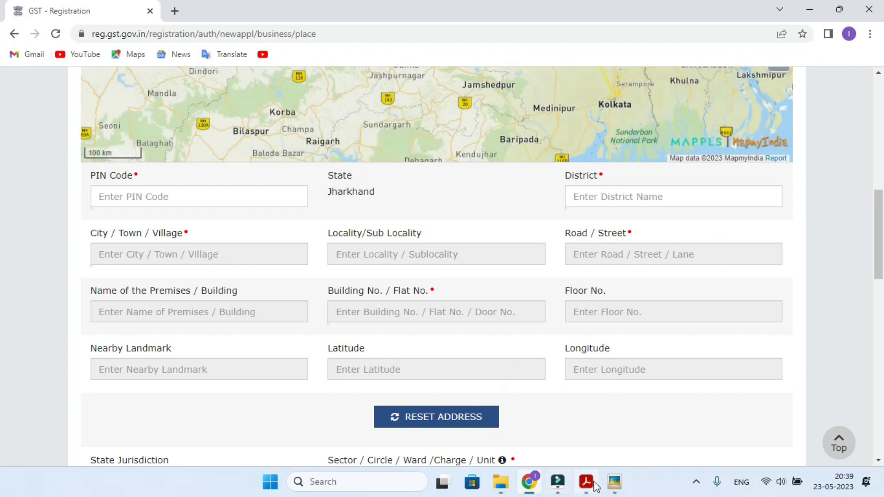
mouse_move(589, 487)
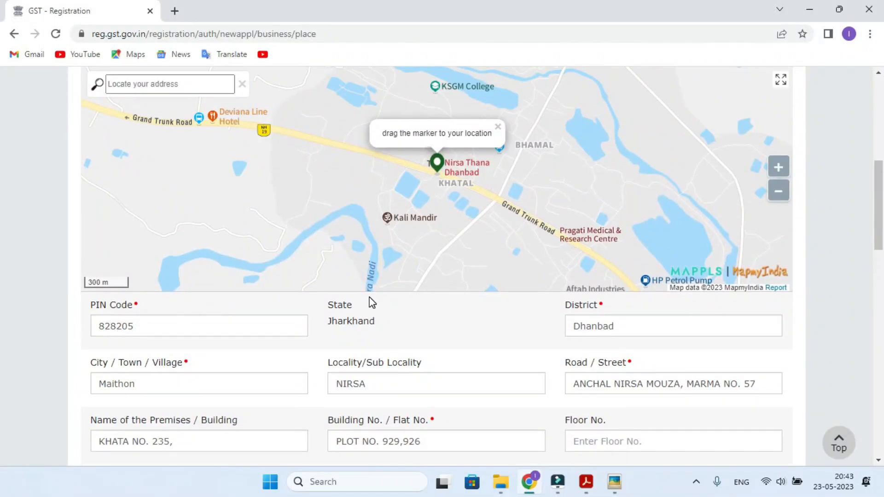
scroll(372, 302, down, 10)
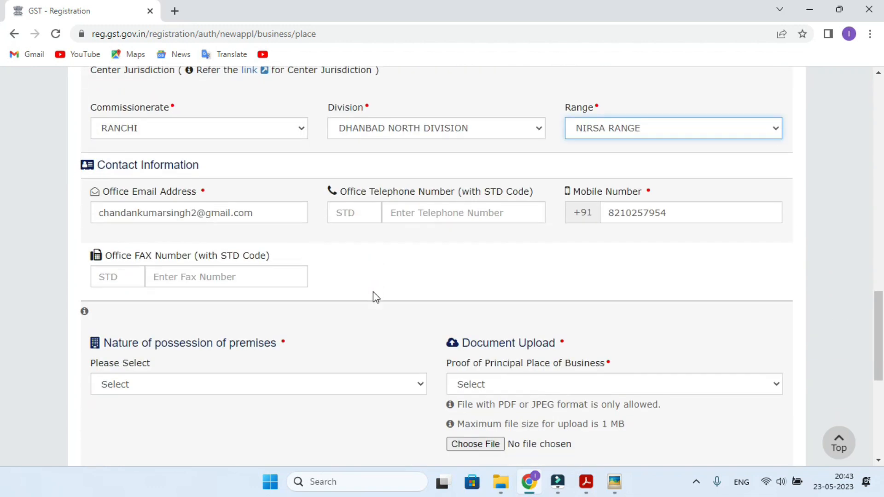
- Set the premises' nature of possession to Rented
scroll(374, 297, down, 3)
click(162, 250)
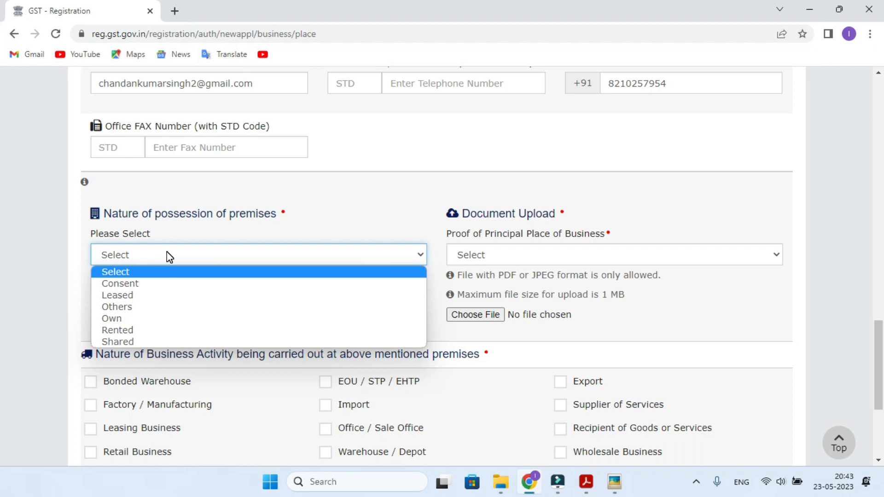
click(132, 330)
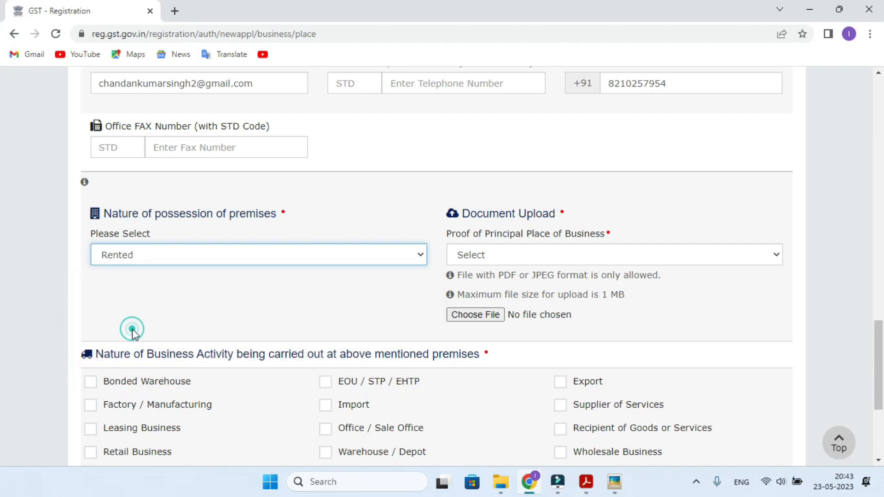
- Choose Rent / Lease agreement as the proof and upload Rent 1 MB.pdf
click(520, 256)
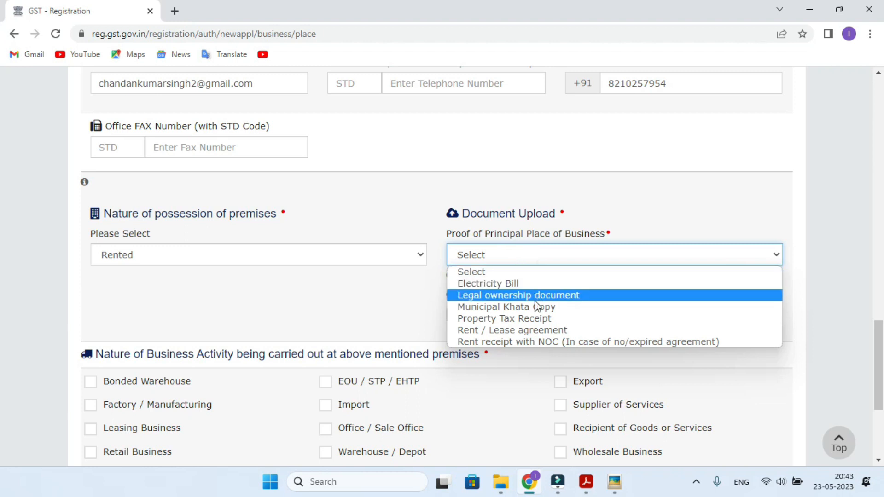
click(521, 330)
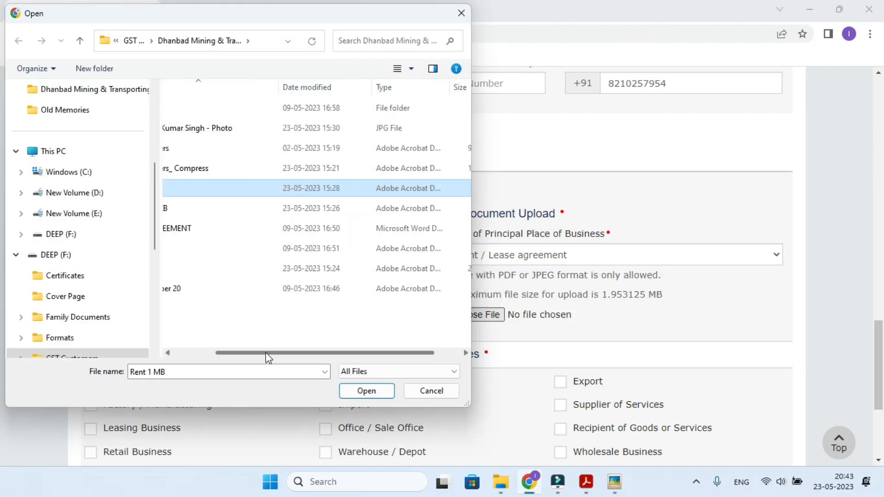
drag(266, 353, 233, 357)
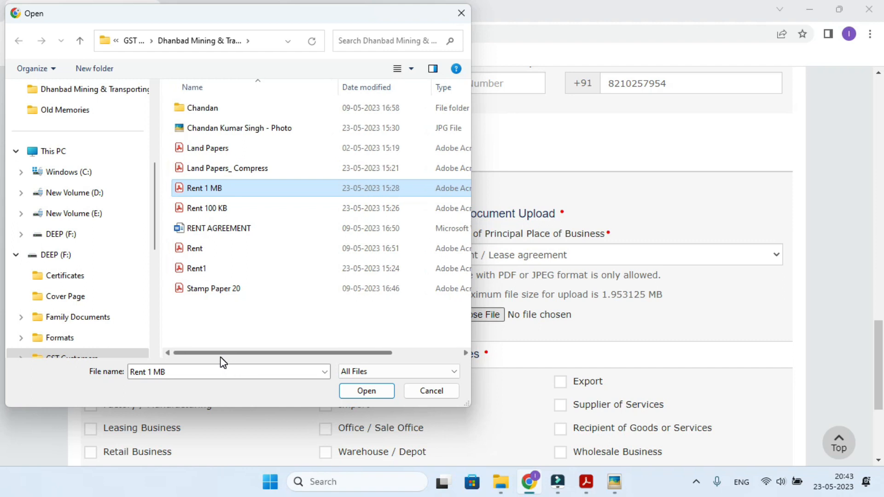
mouse_move(220, 358)
mouse_down()
mouse_move(336, 352)
mouse_move(217, 361)
mouse_up()
click(367, 391)
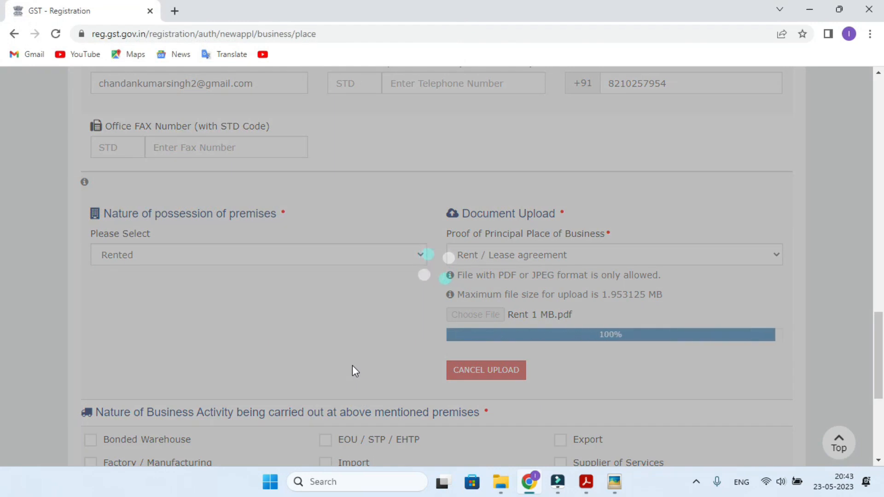
click(586, 483)
scroll(599, 421, up, 5)
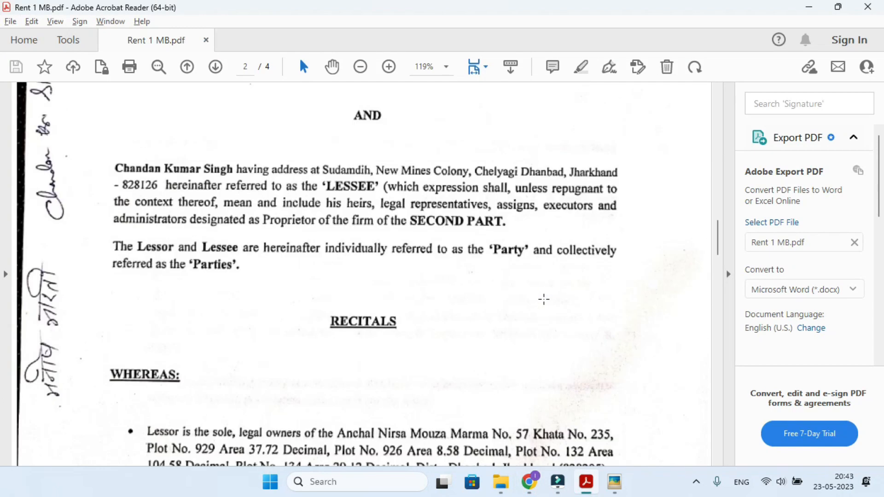
scroll(544, 299, down, 10)
scroll(548, 297, down, 12)
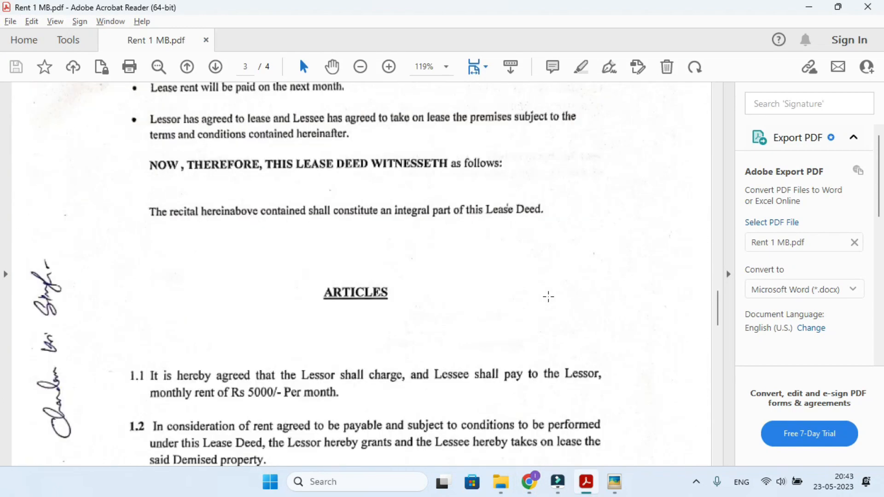
click(868, 6)
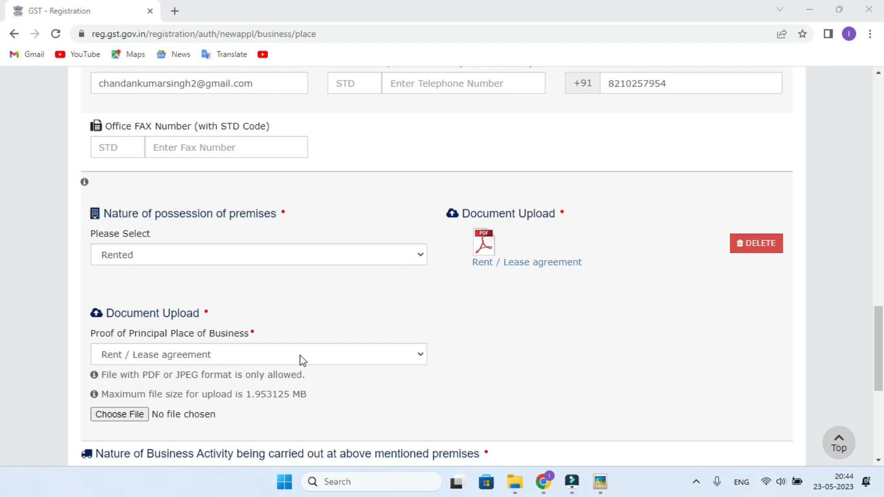
- Select Legal ownership document as the second proof type, after briefly trying Municipal Khata Copy
click(262, 356)
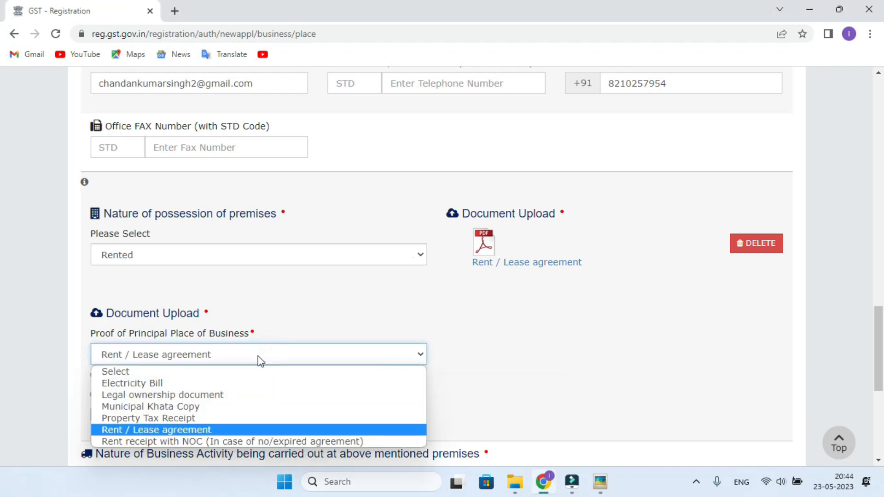
click(206, 398)
scroll(203, 344, down, 1)
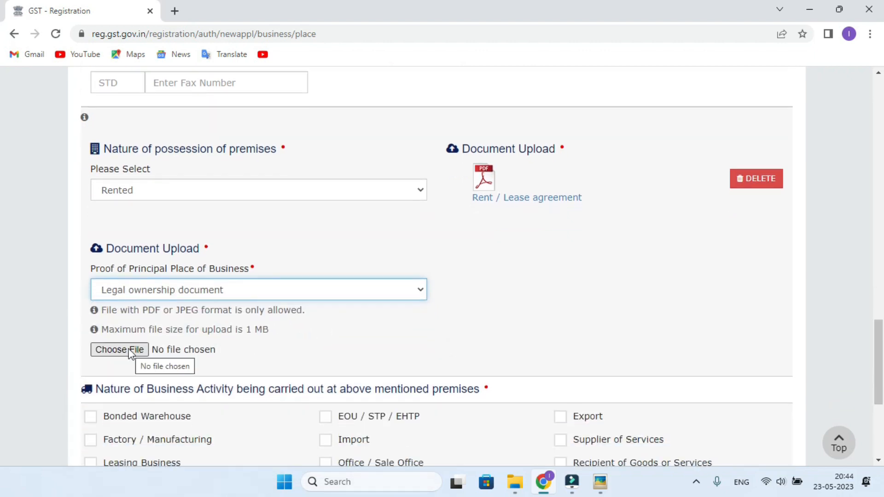
scroll(499, 289, down, 3)
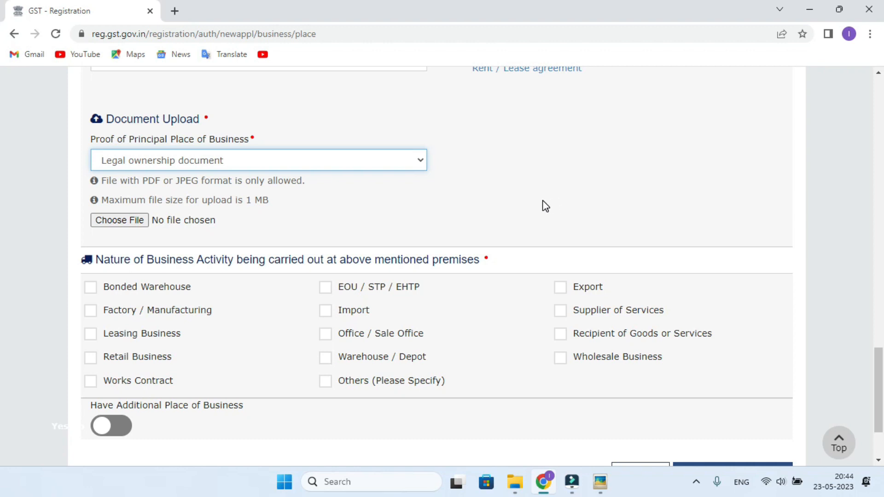
scroll(562, 196, up, 3)
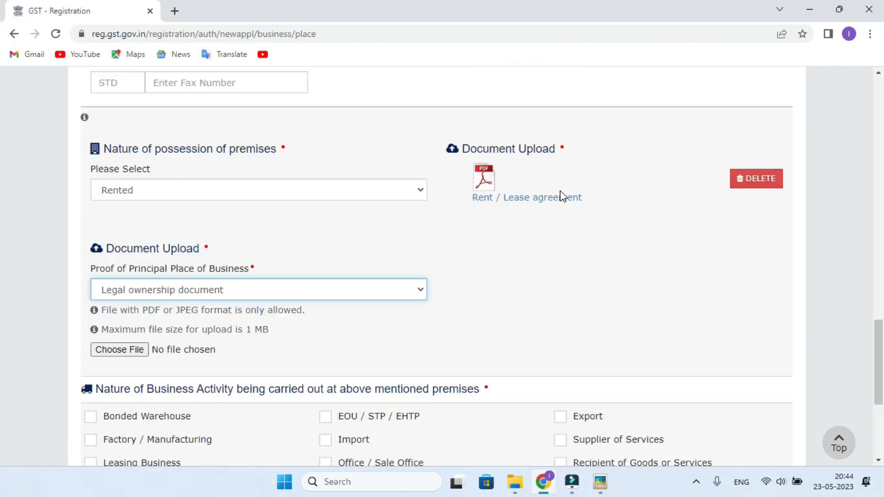
click(260, 290)
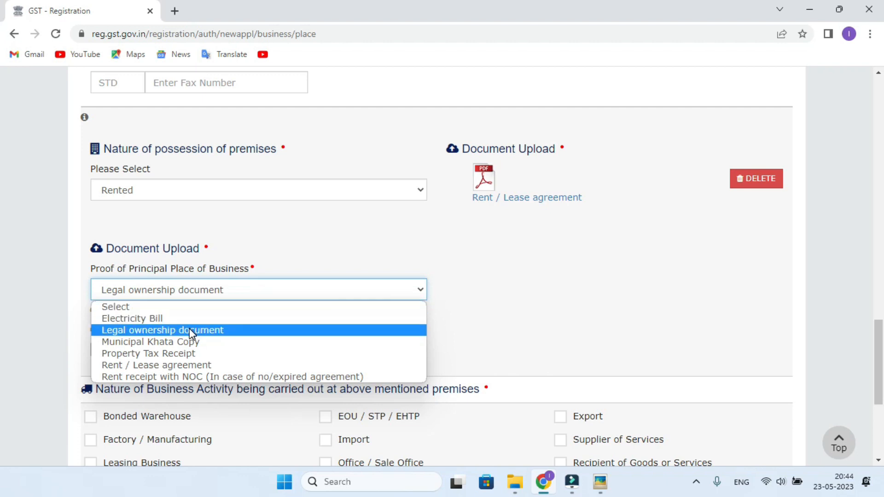
click(184, 341)
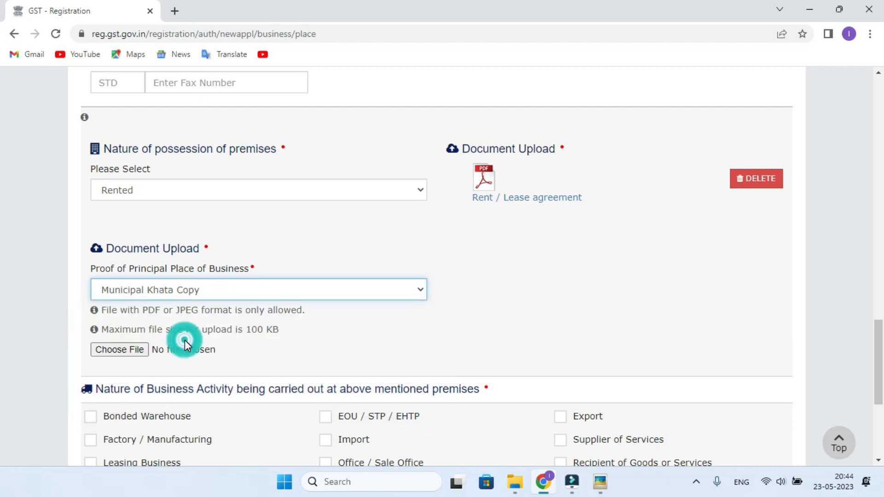
click(208, 300)
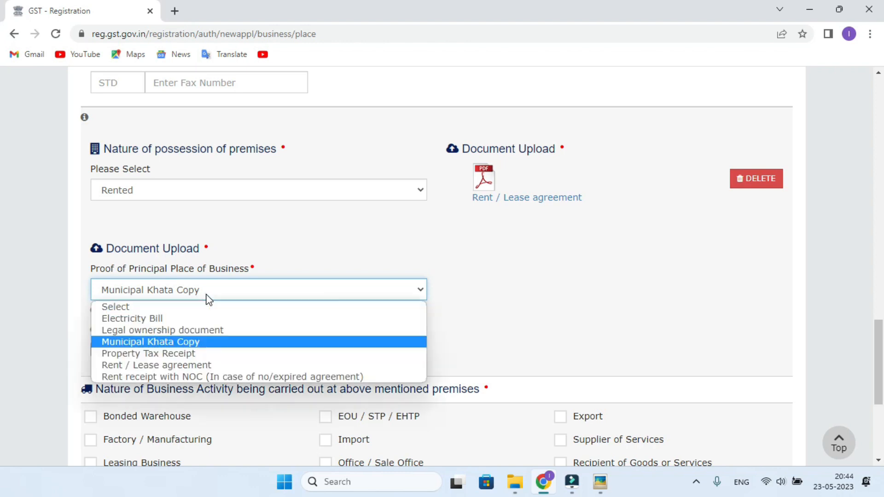
click(168, 330)
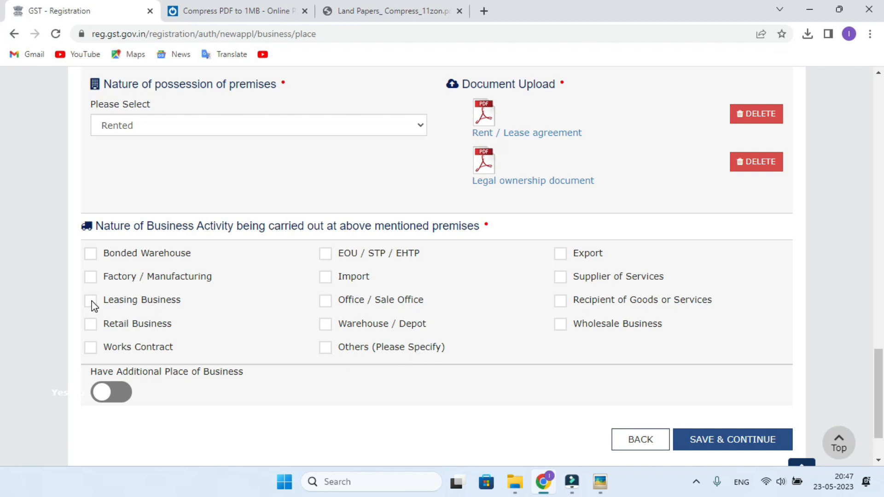
- Mark Supplier of Services as a business activity and save, declining the locality/PIN mismatch warning
click(560, 279)
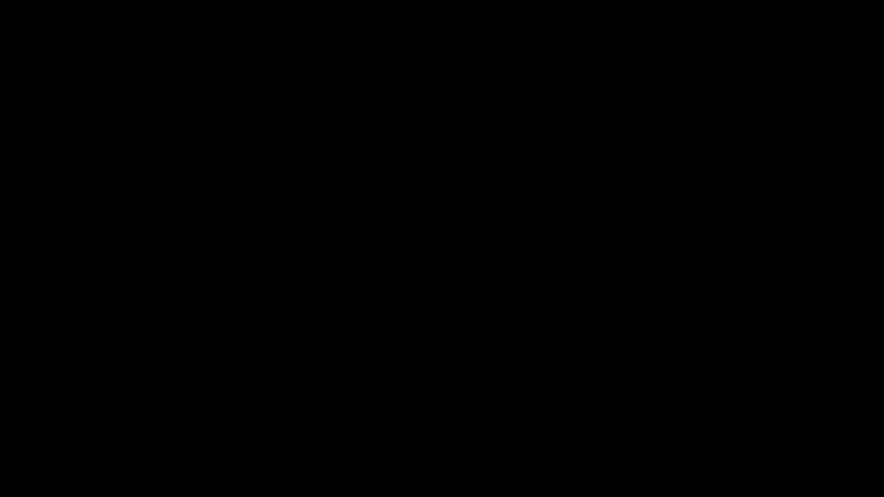
click(728, 440)
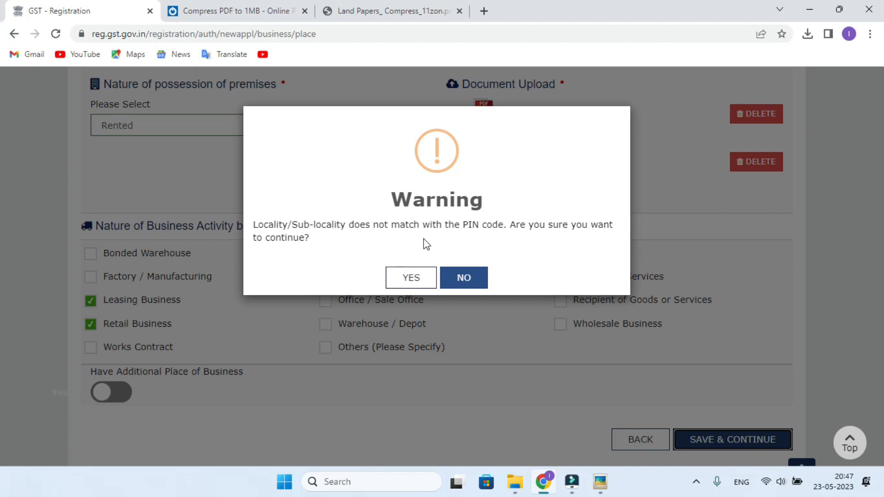
click(459, 276)
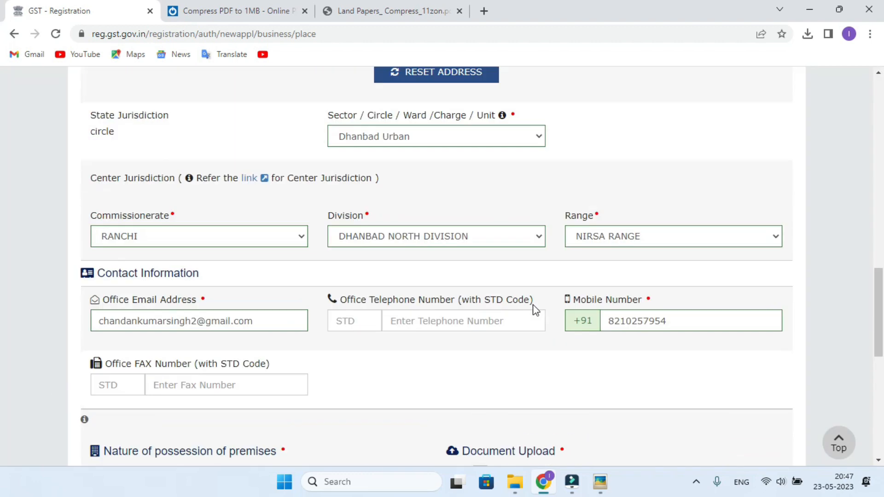
- Correct the premises name flagged as invalid and continue to Goods and Services
scroll(667, 300, up, 3)
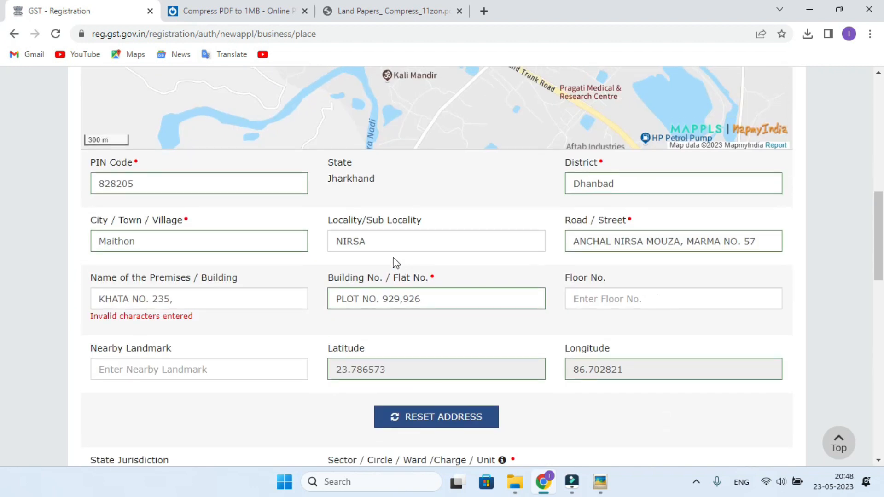
click(223, 299)
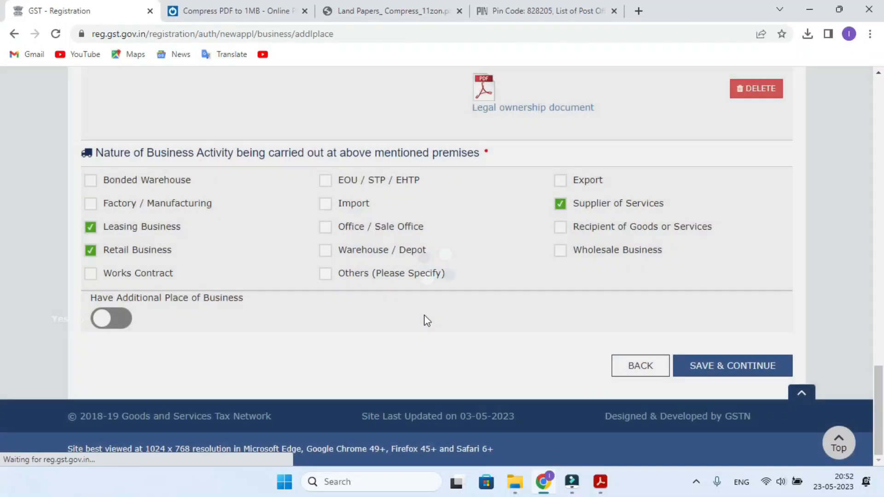
scroll(553, 326, down, 3)
scroll(584, 318, up, 3)
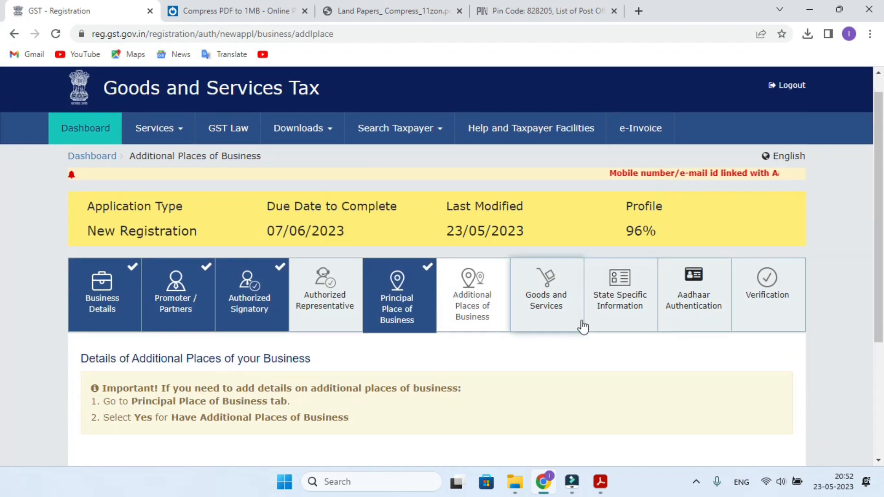
scroll(580, 325, down, 4)
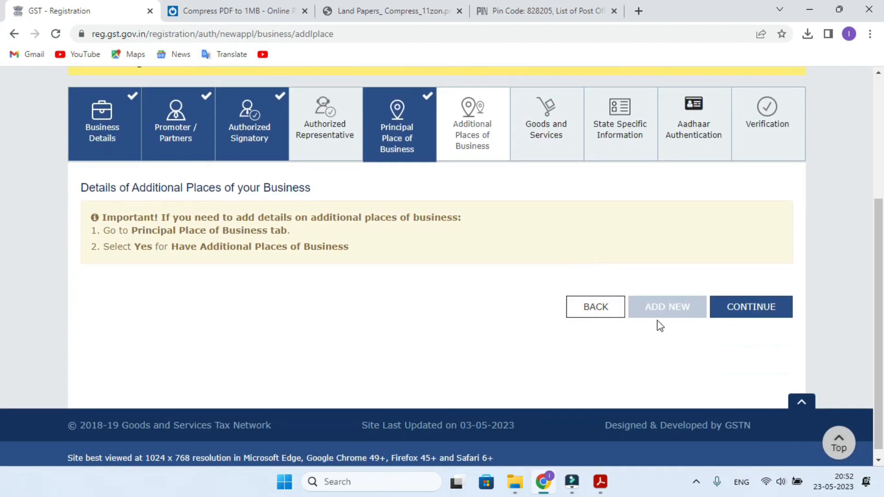
click(738, 310)
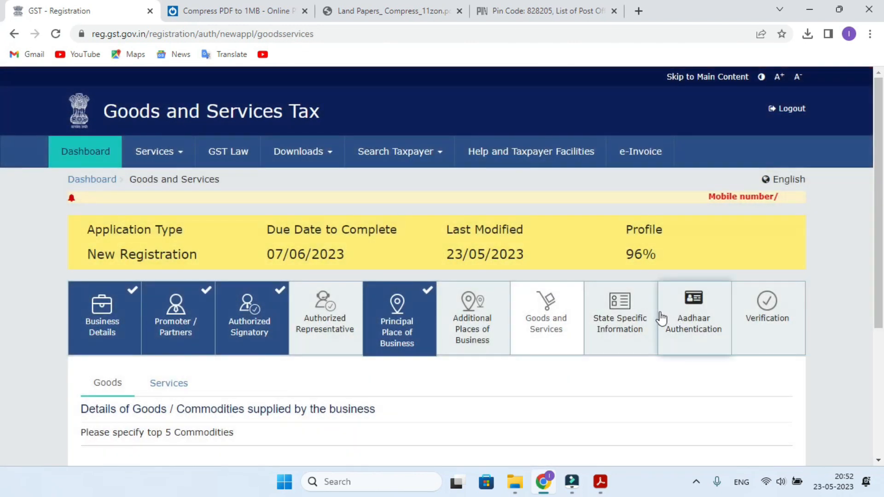
- Search the services list by code and add 9966, Rental services of transport vehicles
scroll(646, 315, down, 3)
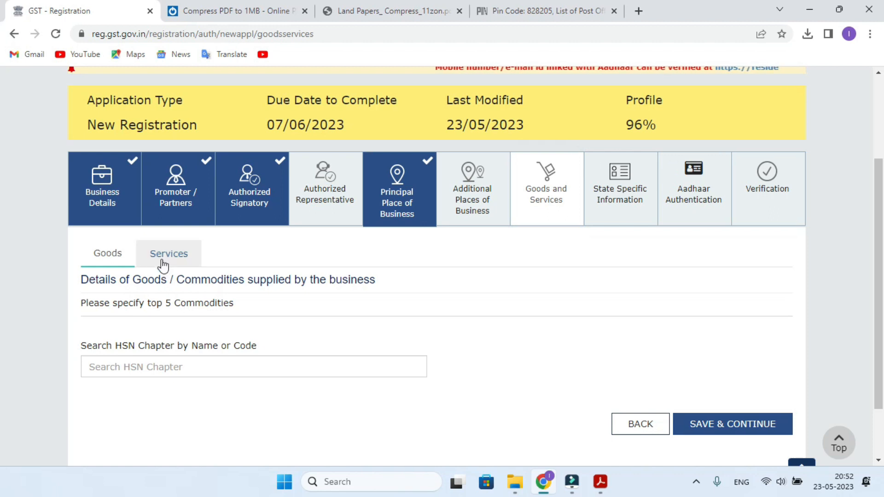
click(115, 367)
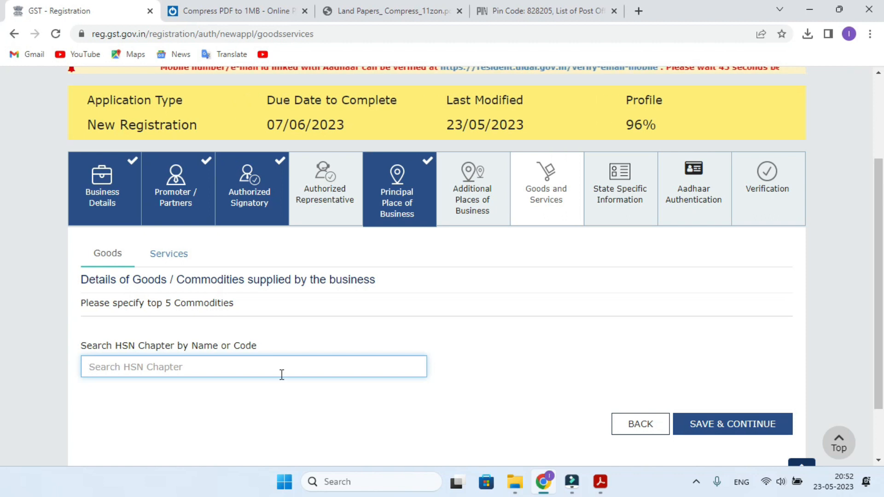
text(M)
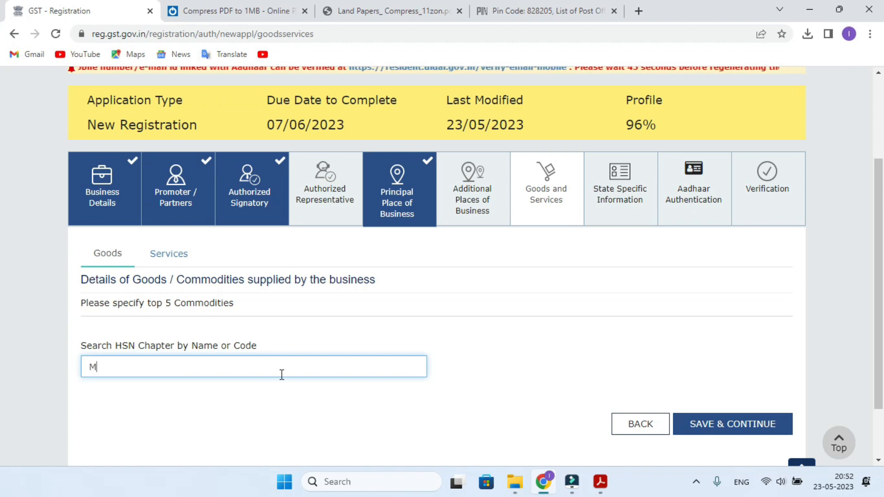
scroll(282, 374, down, 2)
key(BackSpace)
text(84)
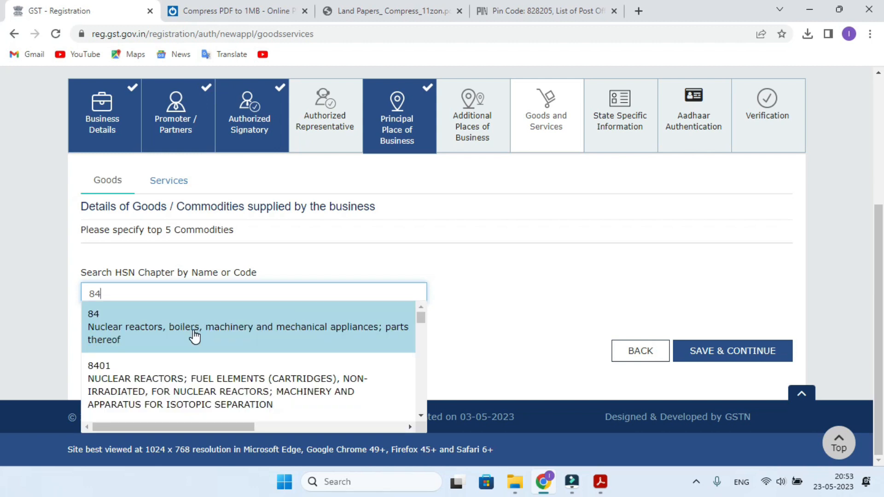
scroll(212, 350, down, 1)
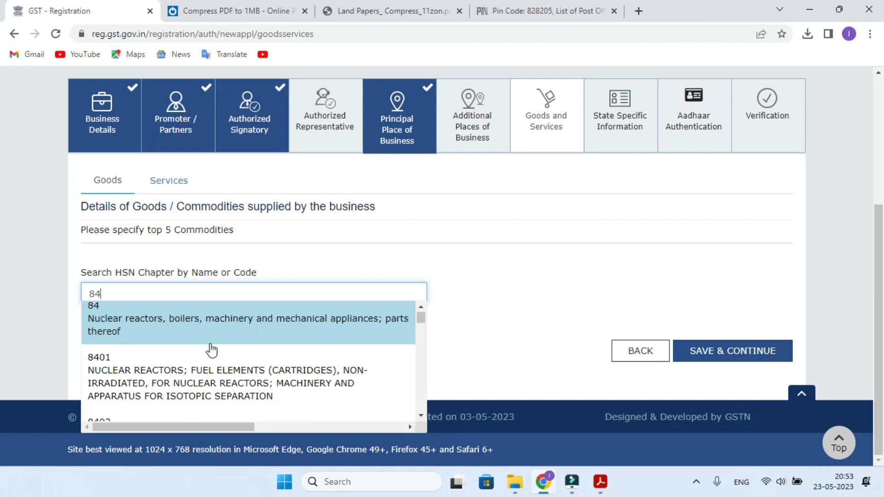
scroll(211, 350, down, 1)
scroll(212, 350, down, 3)
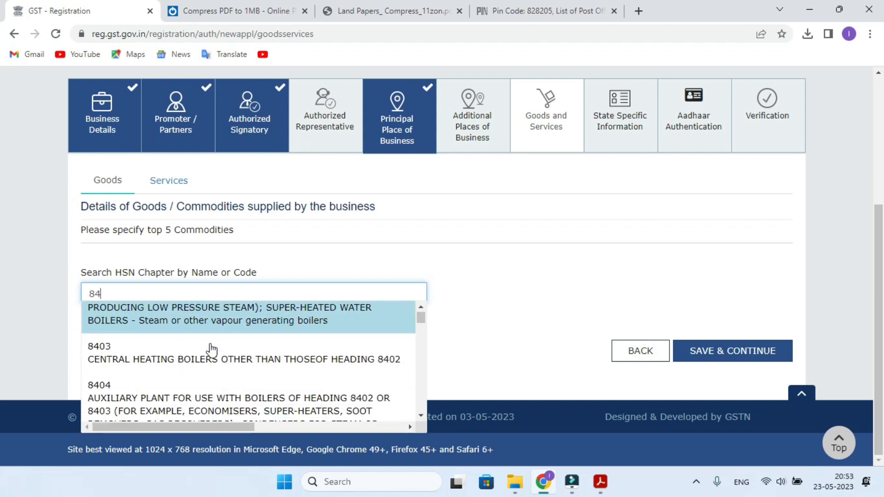
scroll(212, 350, down, 1)
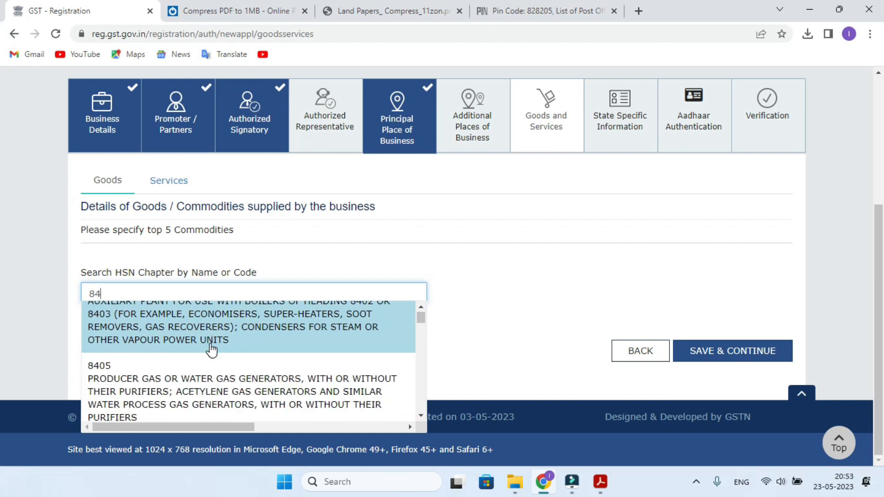
scroll(212, 350, down, 1)
scroll(212, 351, down, 1)
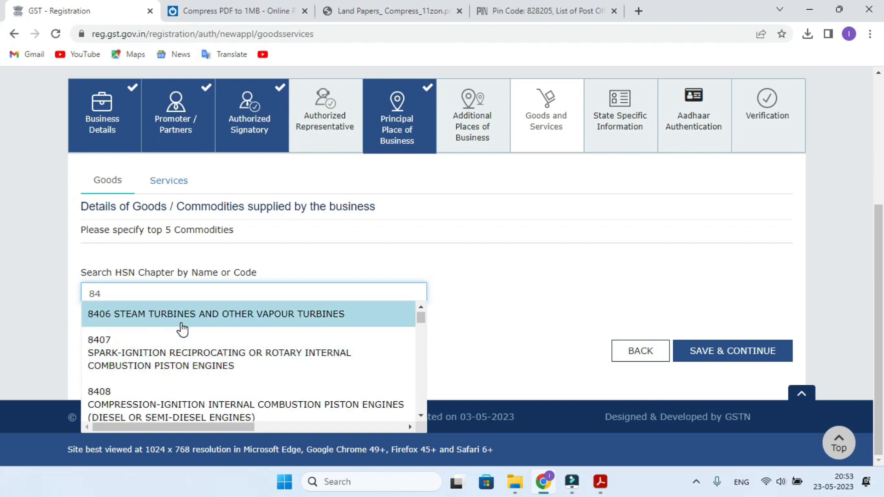
text(1)
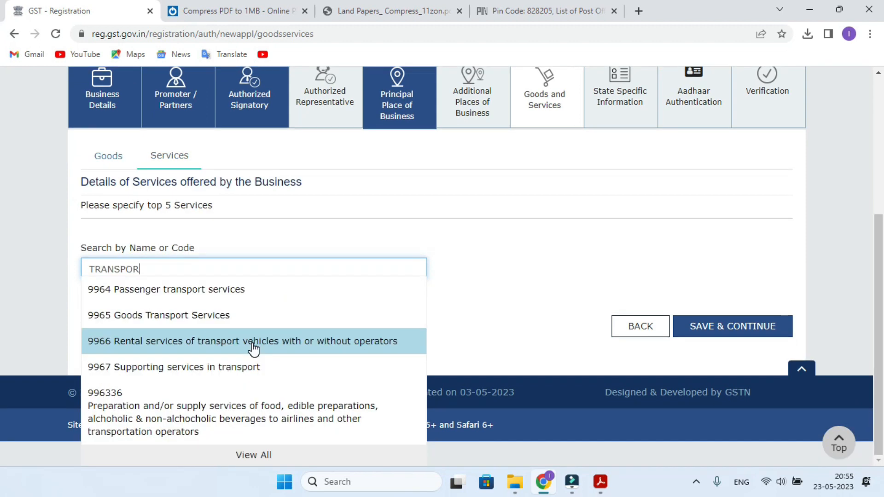
click(253, 349)
- Search SERVICE and add 99 All Services to the list
click(104, 269)
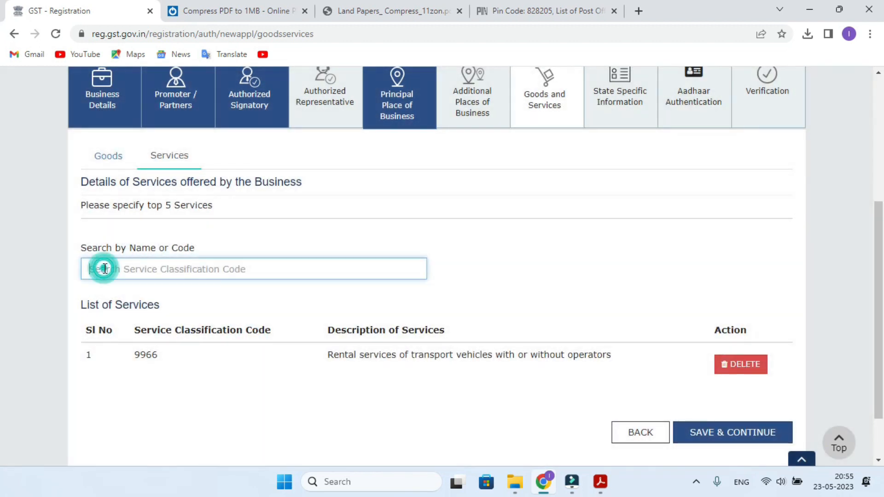
text(SERVICE)
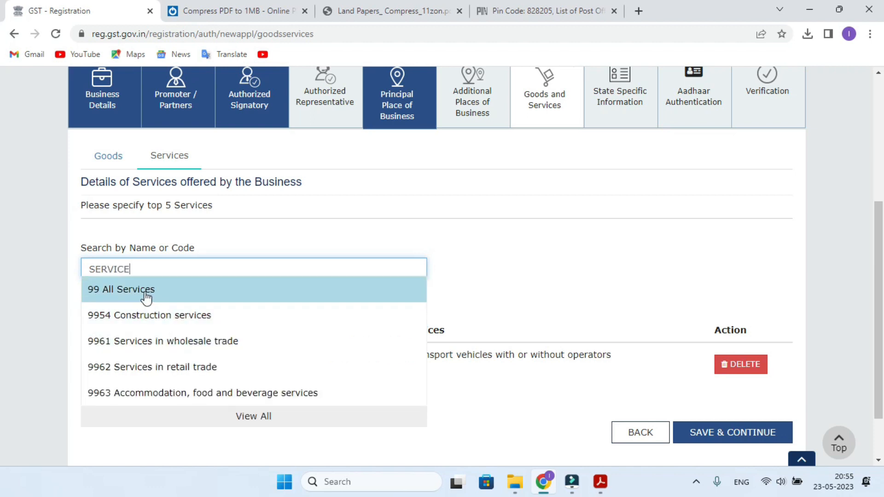
click(143, 298)
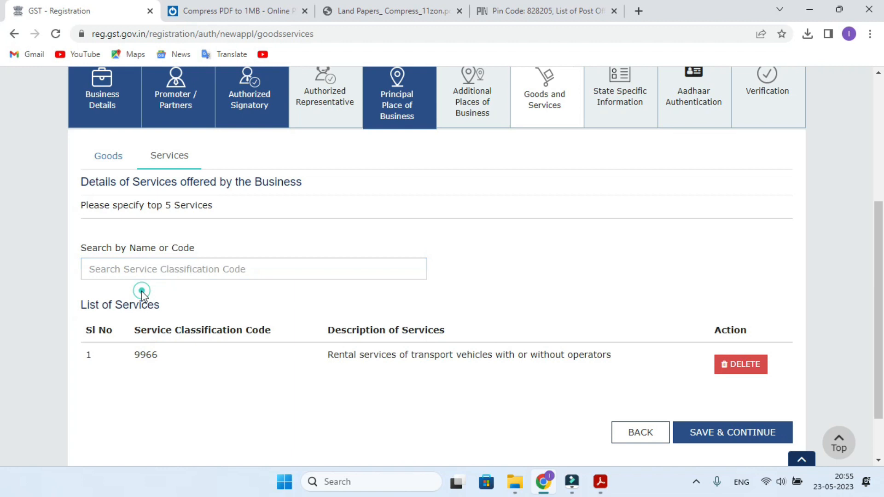
scroll(448, 303, down, 3)
- Save the Goods and Services and State Specific Information sections
click(751, 370)
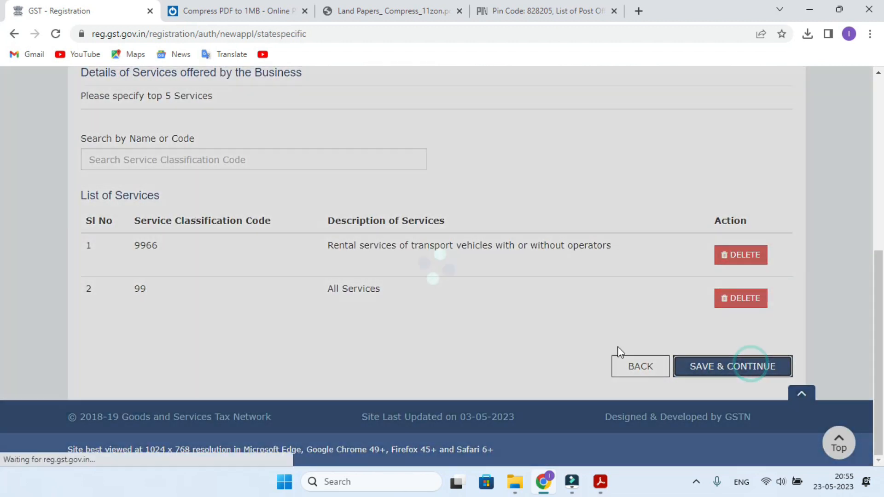
scroll(544, 313, down, 3)
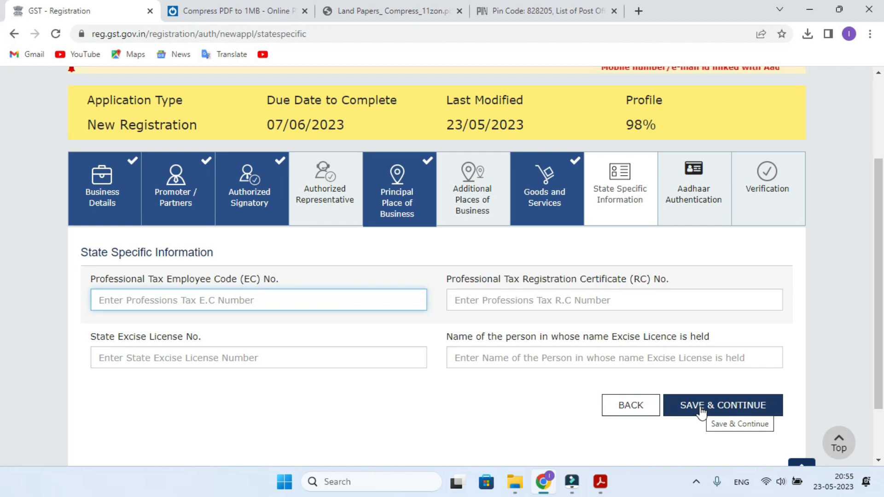
click(701, 408)
- Save Aadhaar Authentication with Yes opted and acknowledge the warning, reaching Verification
scroll(599, 396, down, 2)
scroll(553, 392, down, 7)
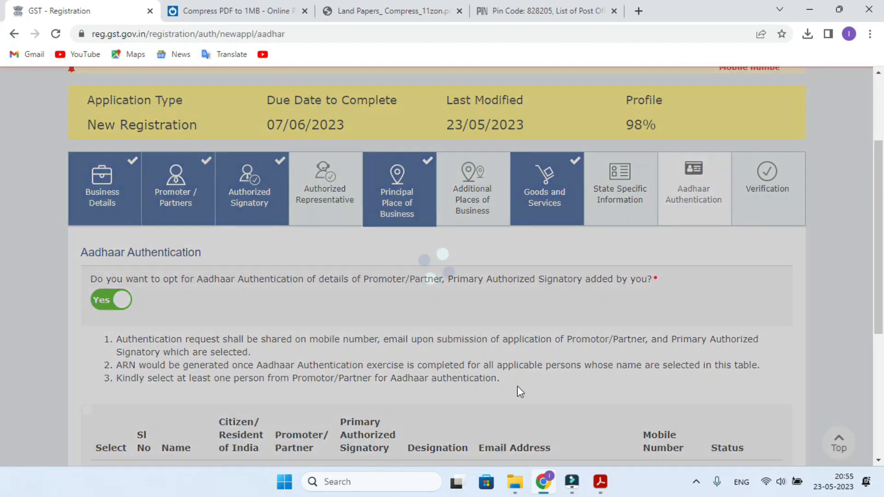
scroll(377, 361, up, 4)
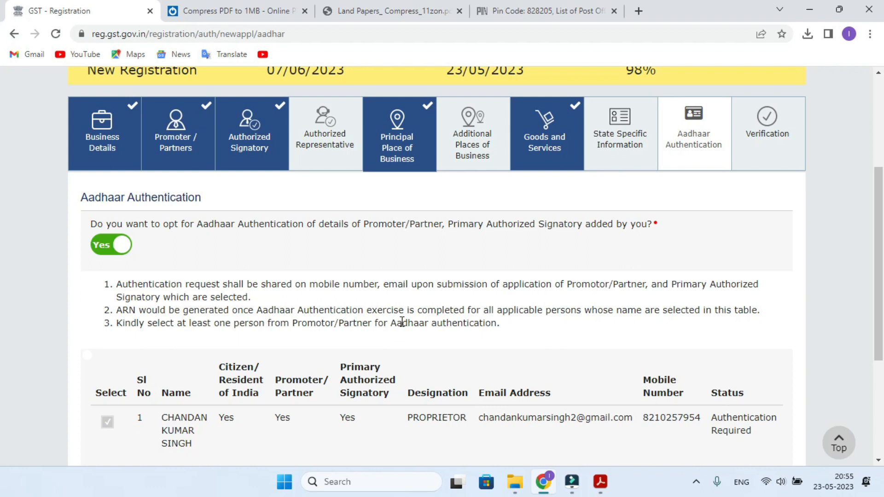
scroll(403, 321, down, 4)
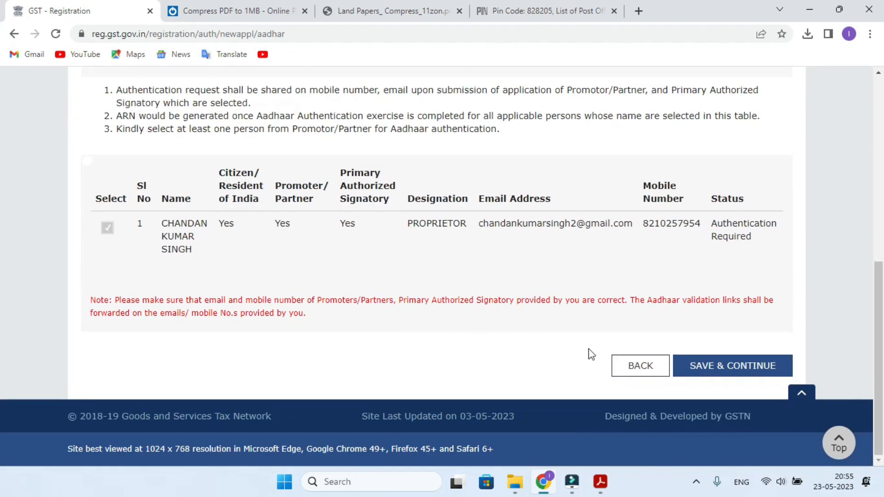
click(715, 370)
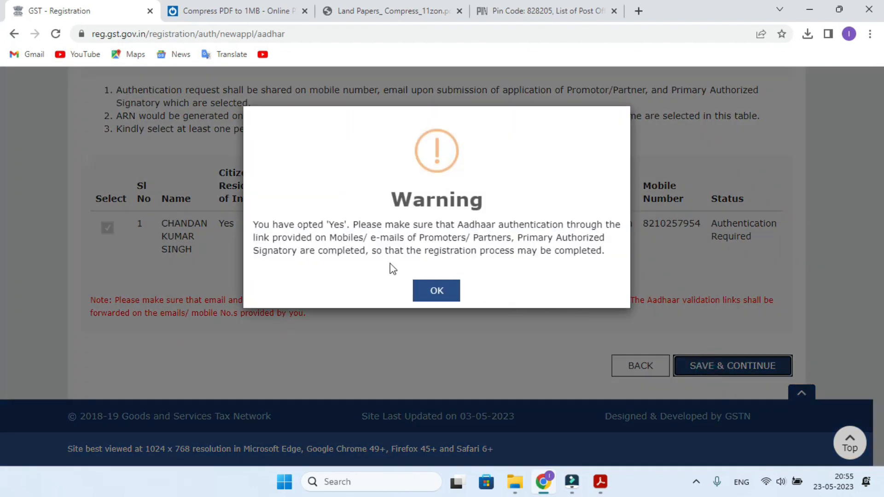
click(436, 292)
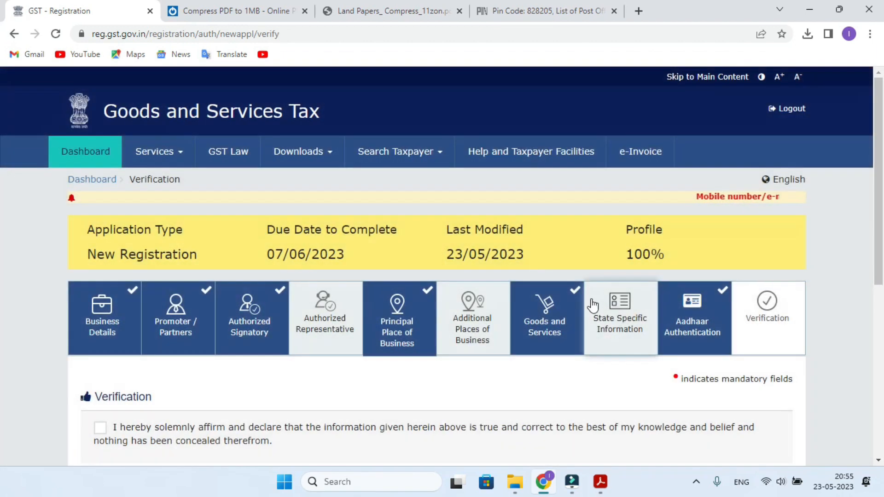
- Tick the verification declaration and choose the proprietor as authorized signatory
scroll(584, 303, down, 6)
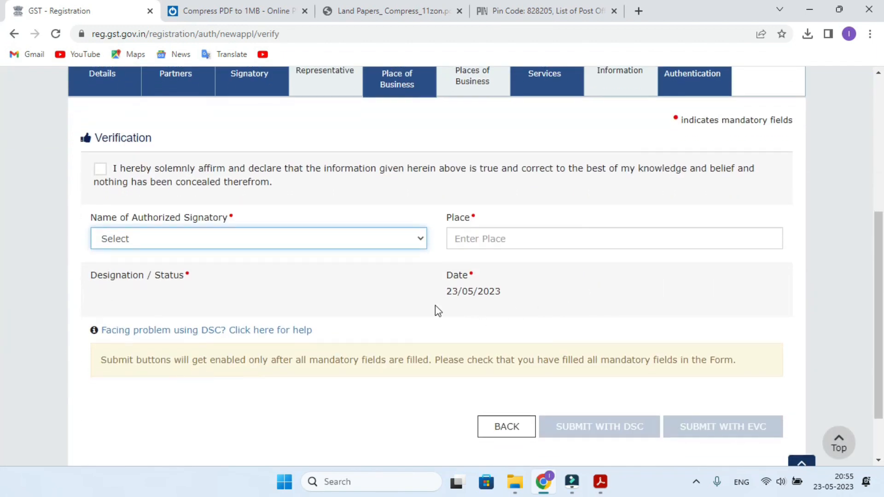
scroll(249, 248, up, 6)
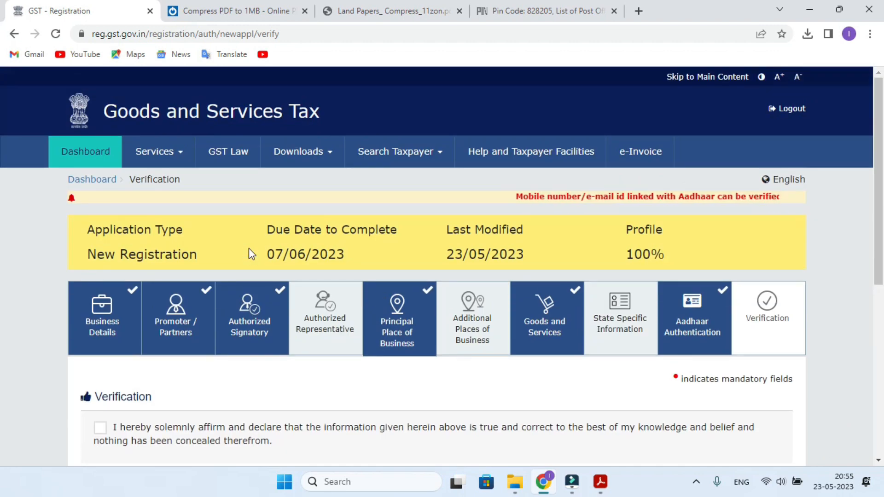
scroll(249, 248, down, 4)
click(100, 233)
click(149, 305)
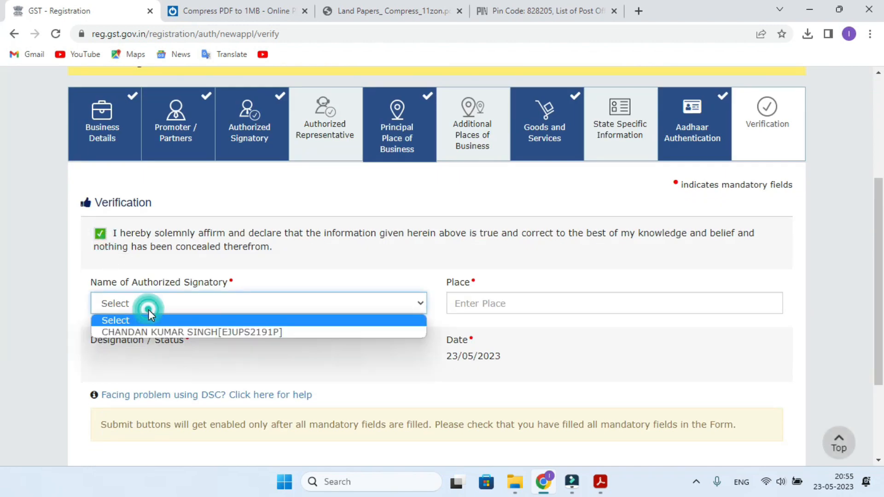
click(146, 329)
- Enter DHANBAD as the place and submit the application with EVC
click(466, 304)
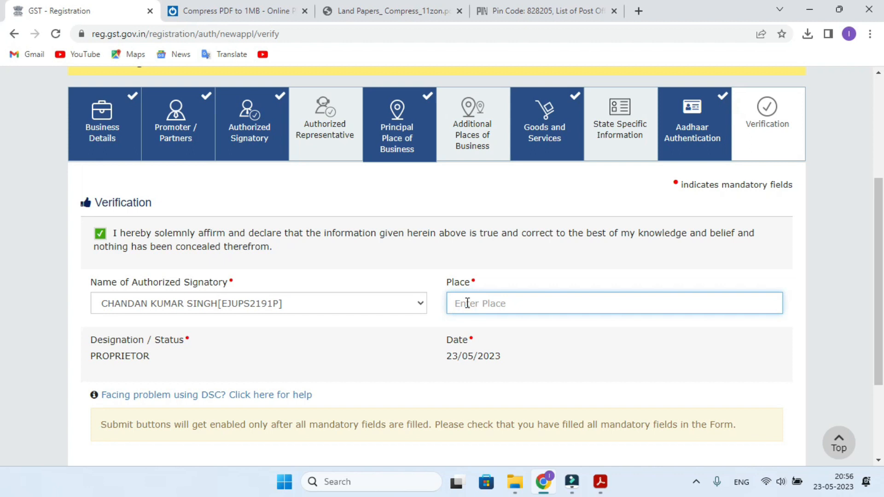
text(DHANBA)
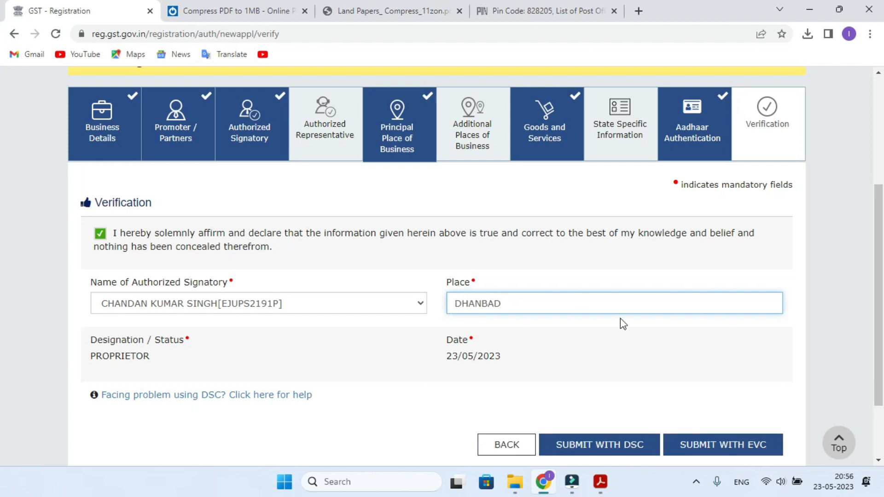
text(D)
scroll(622, 323, down, 2)
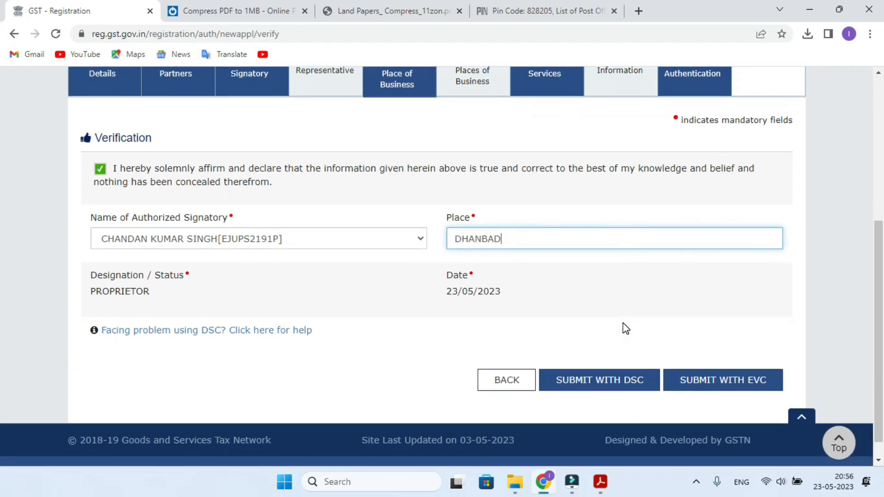
click(723, 385)
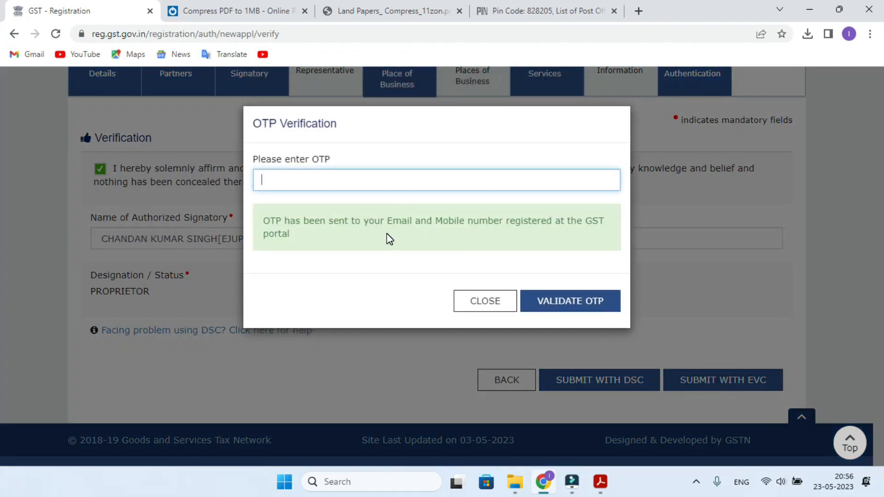